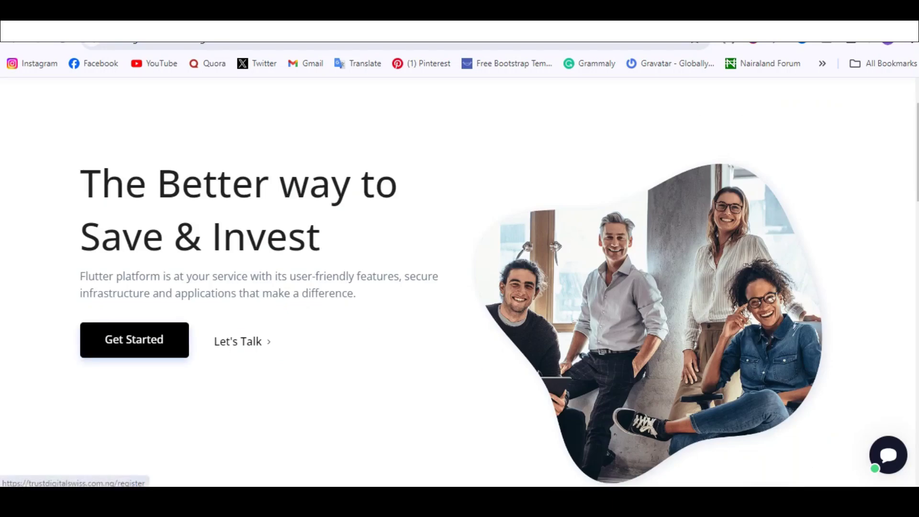
# Review the Dexcoin home page down to its footer and open the account registration form.
pyautogui.scroll(-1, 460, 287)
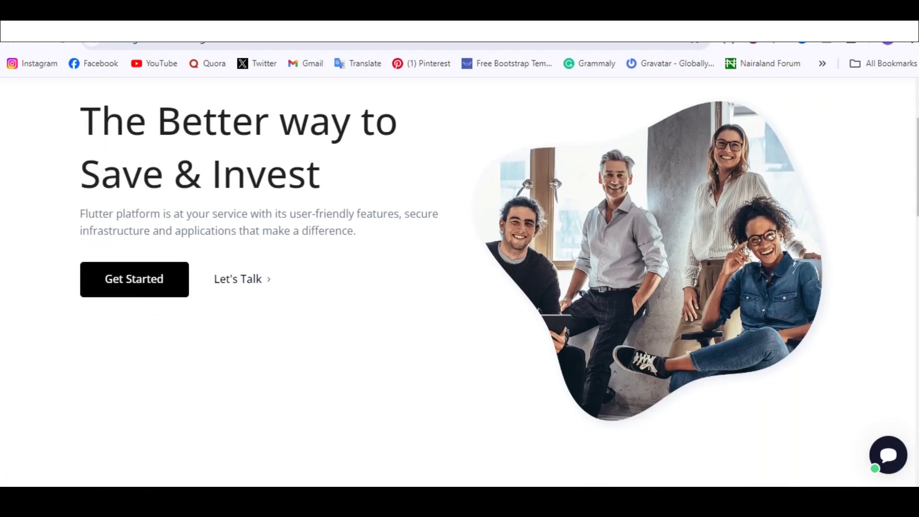
pyautogui.scroll(2, 459, 287)
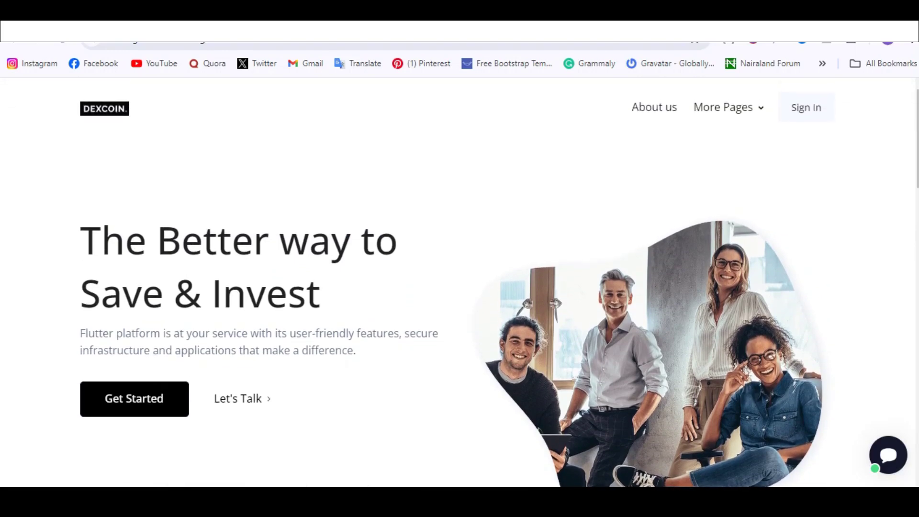
pyautogui.scroll(-7, 460, 288)
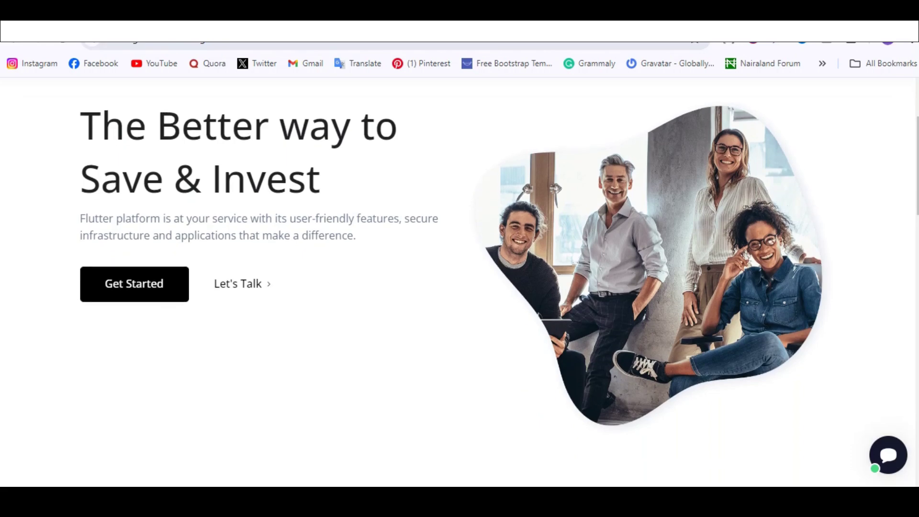
pyautogui.scroll(-15, 460, 287)
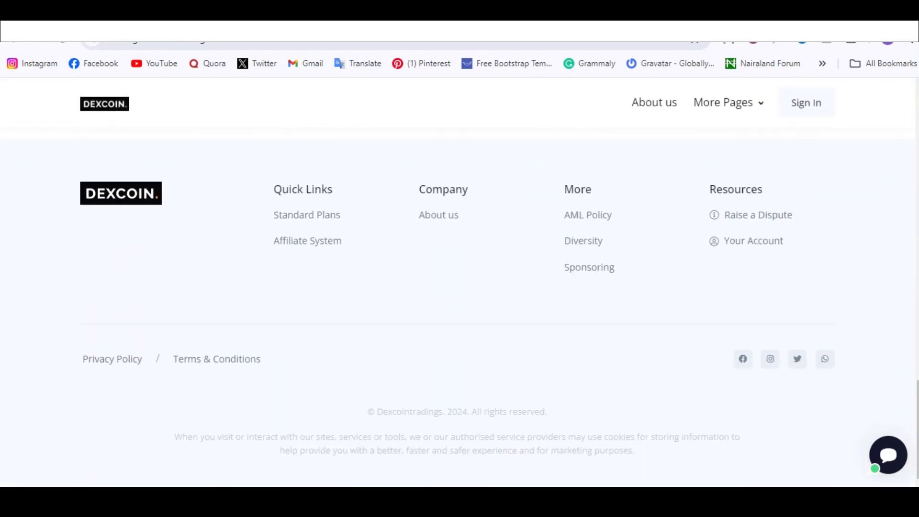
pyautogui.scroll(20, 460, 287)
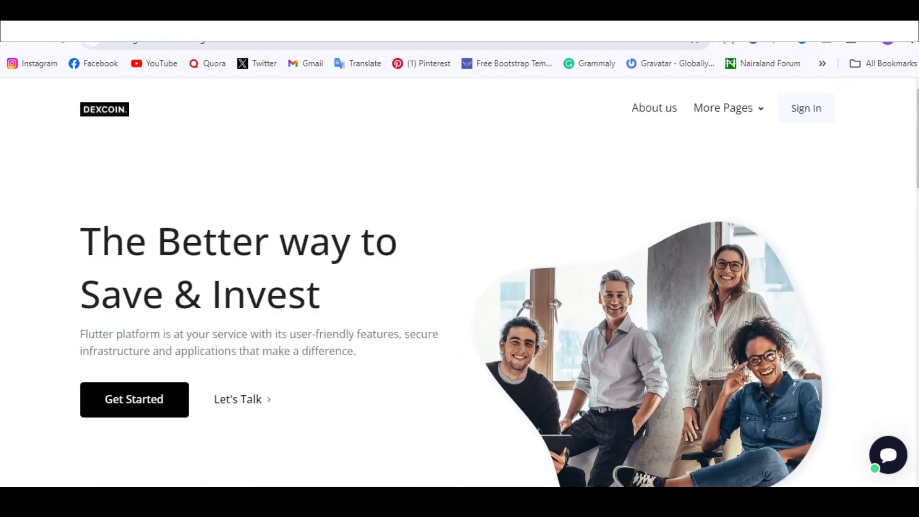
pyautogui.moveTo(728, 108)
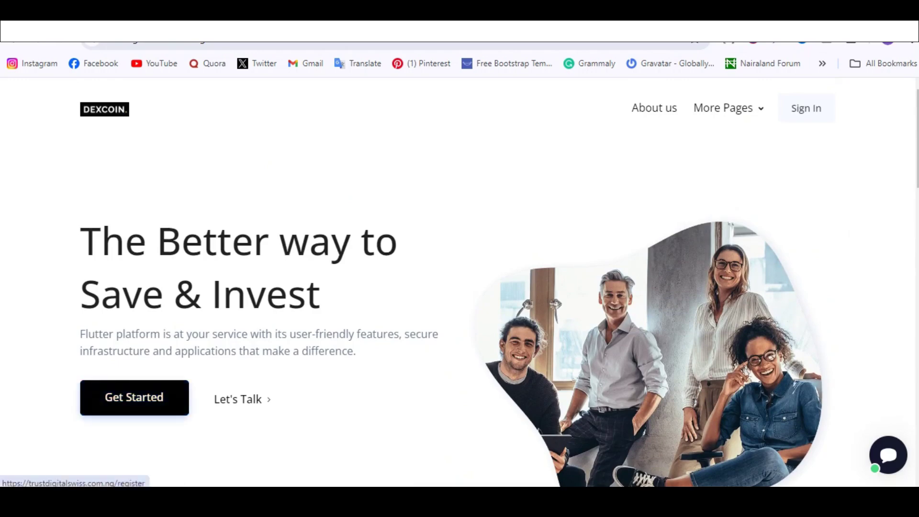
pyautogui.rightClick(159, 411)
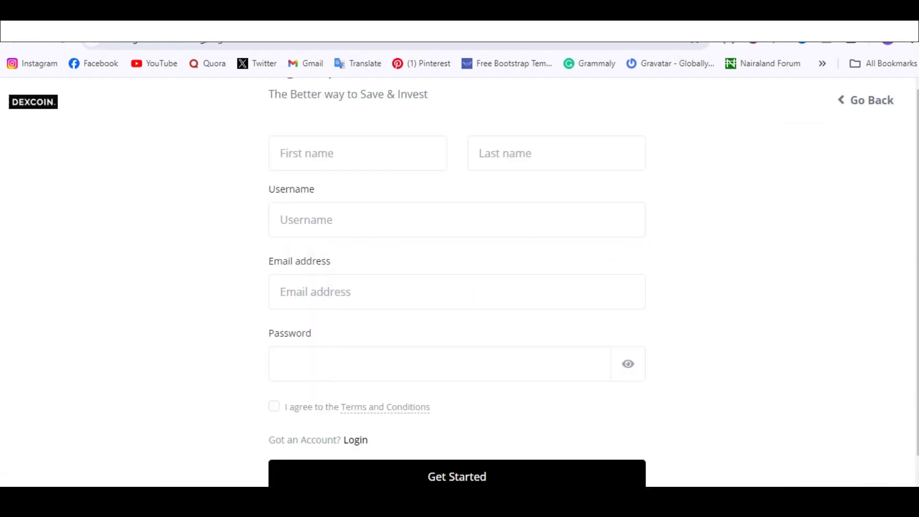
pyautogui.rightClick(160, 282)
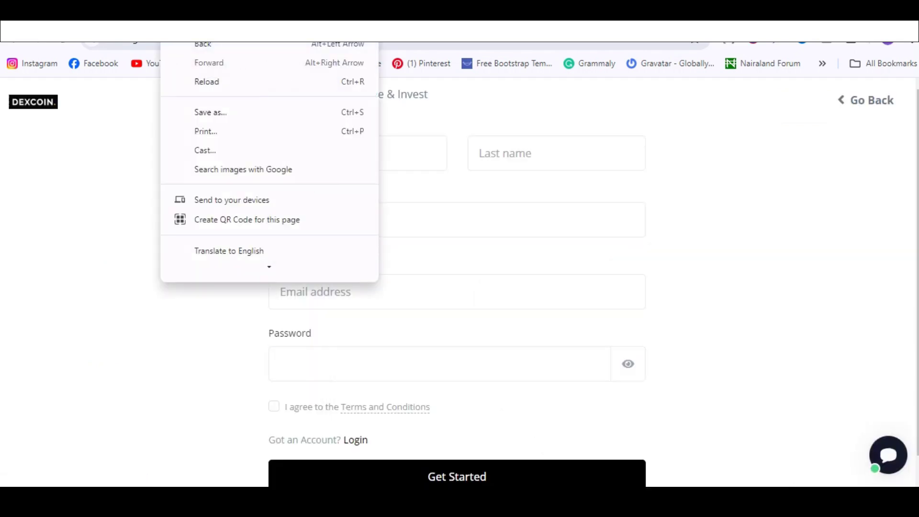
pyautogui.press('Escape')
pyautogui.scroll(-1, 464, 283)
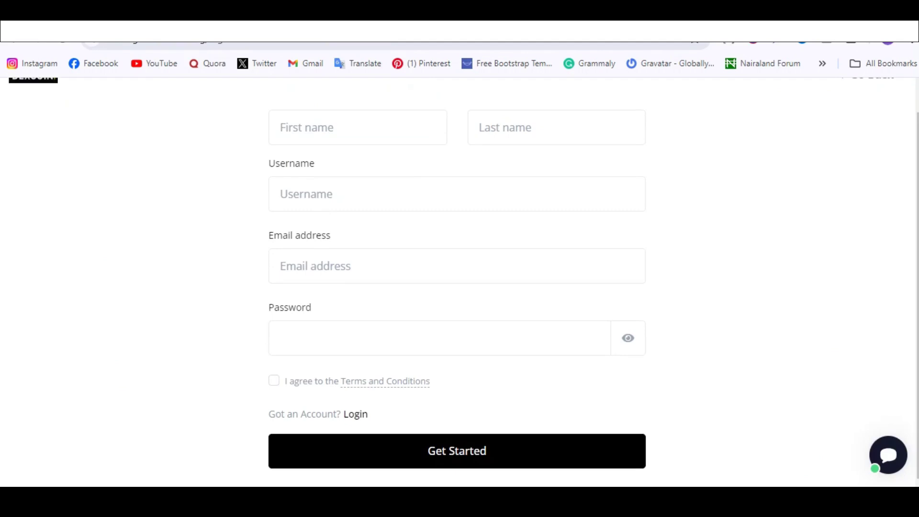
# Enter the first name, last name and username in the registration form.
pyautogui.click(307, 128)
pyautogui.click(306, 127)
pyautogui.write('vee')
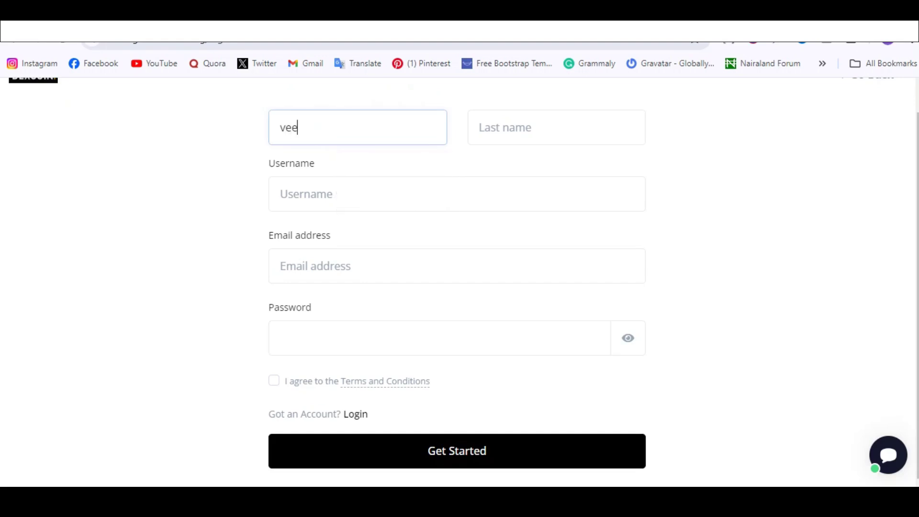
pyautogui.click(479, 127)
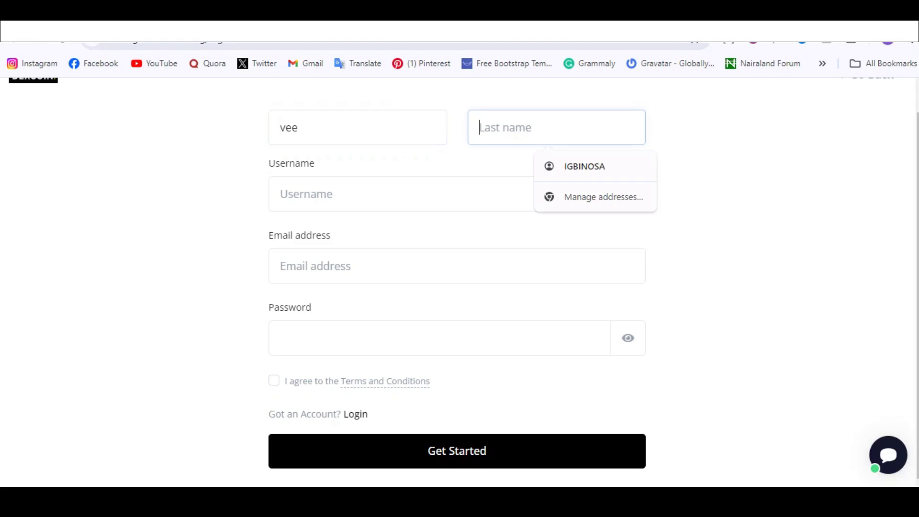
pyautogui.write('ti')
pyautogui.press('BackSpace')
pyautogui.write('o')
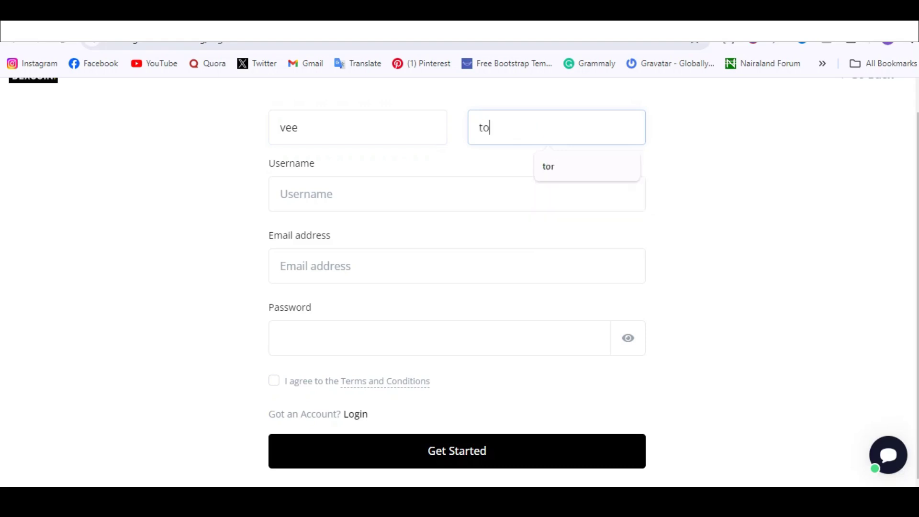
pyautogui.write('rvi')
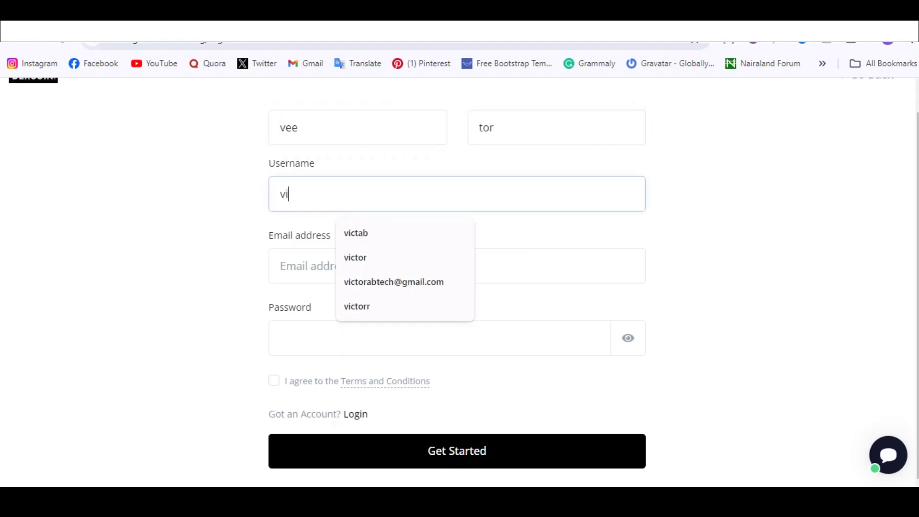
pyautogui.write('ctor1')
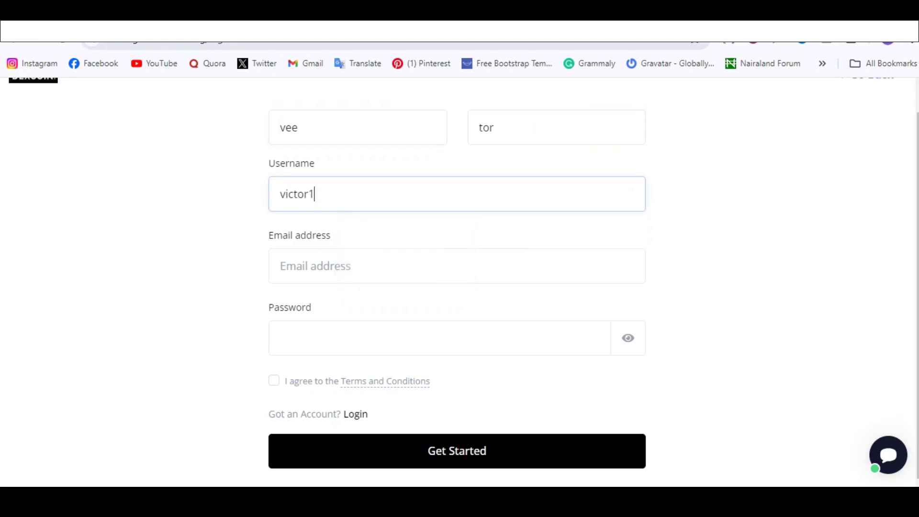
# Fill in the registration form's email address with the saved suggestion and enter the account password.
pyautogui.click(281, 266)
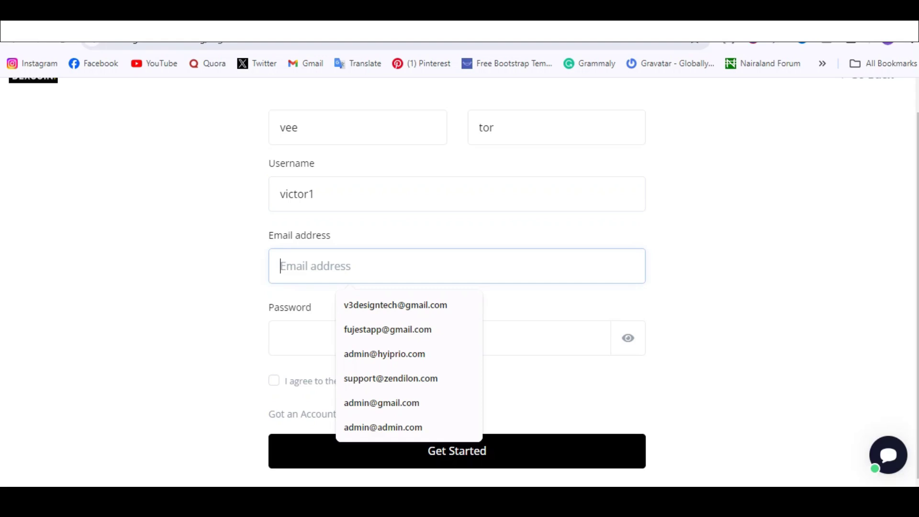
pyautogui.press('Down')
pyautogui.press('Return')
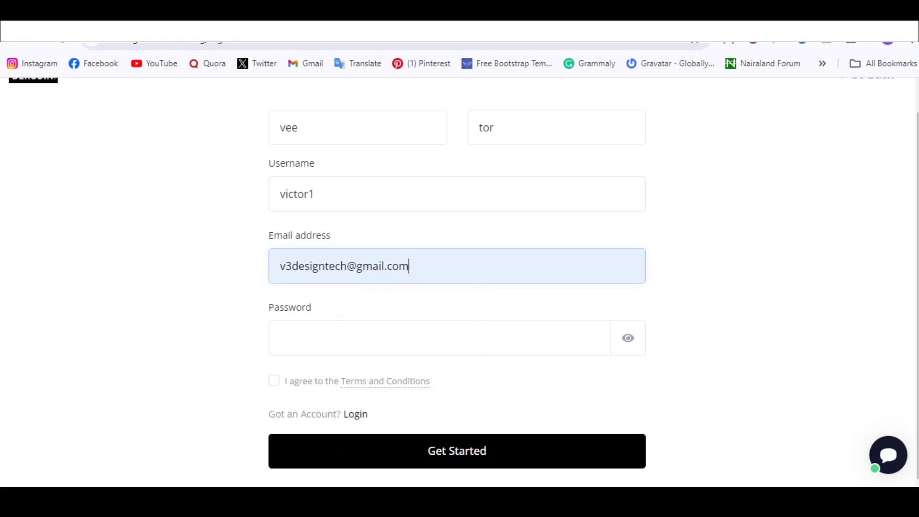
pyautogui.click(280, 338)
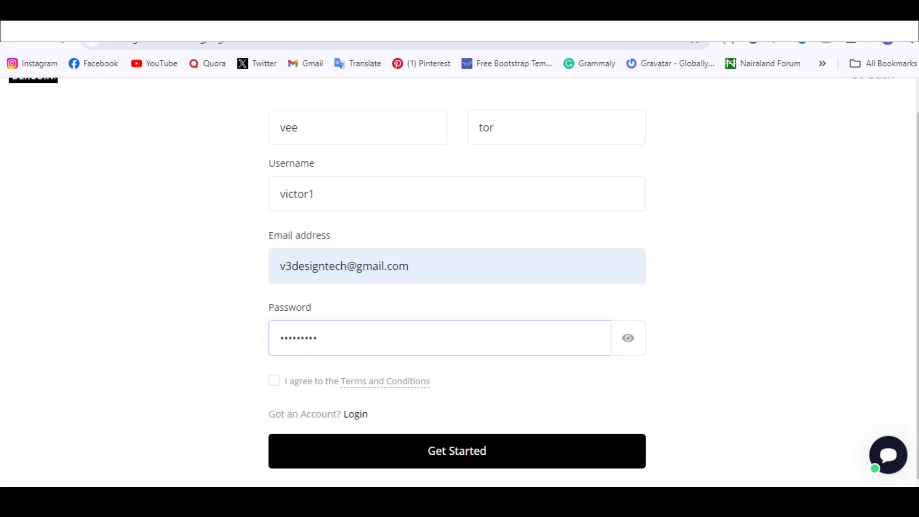
# Accept the Terms and Conditions and submit the registration, dismissing the password check and saving the login in the browser.
pyautogui.click(274, 380)
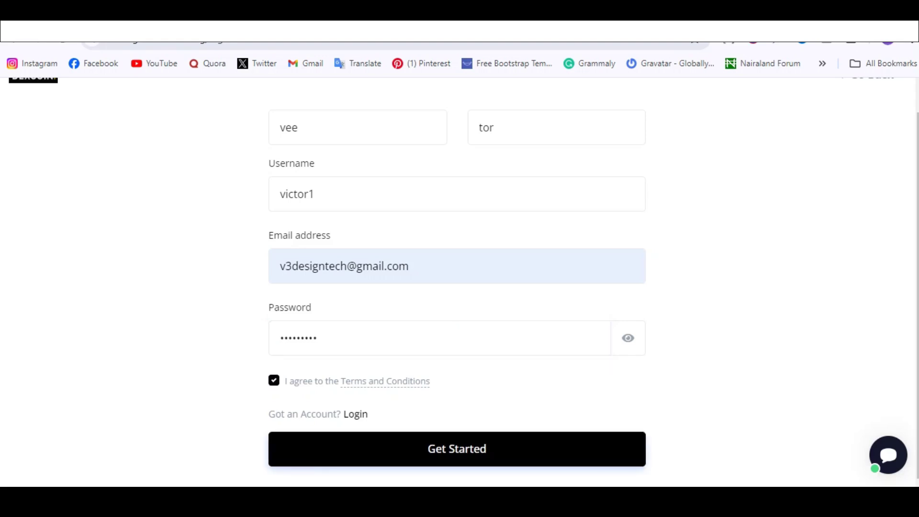
pyautogui.click(456, 450)
pyautogui.click(457, 448)
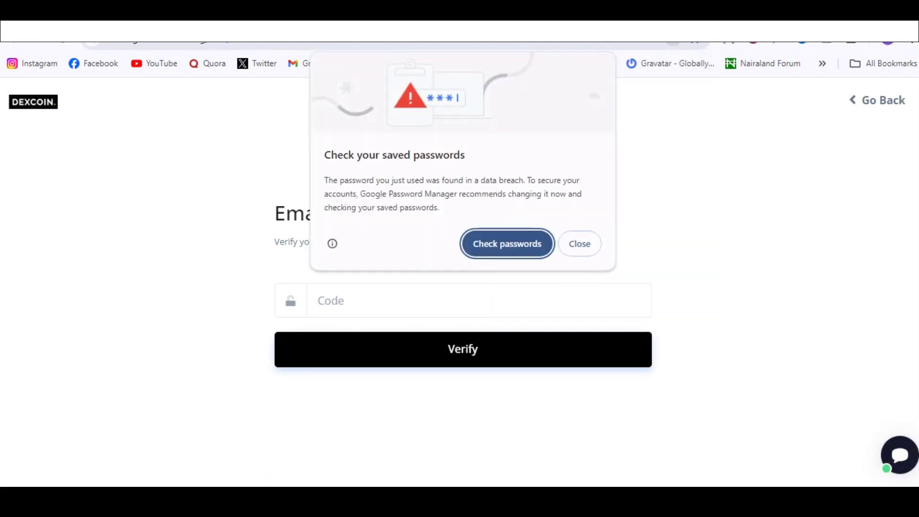
pyautogui.click(579, 244)
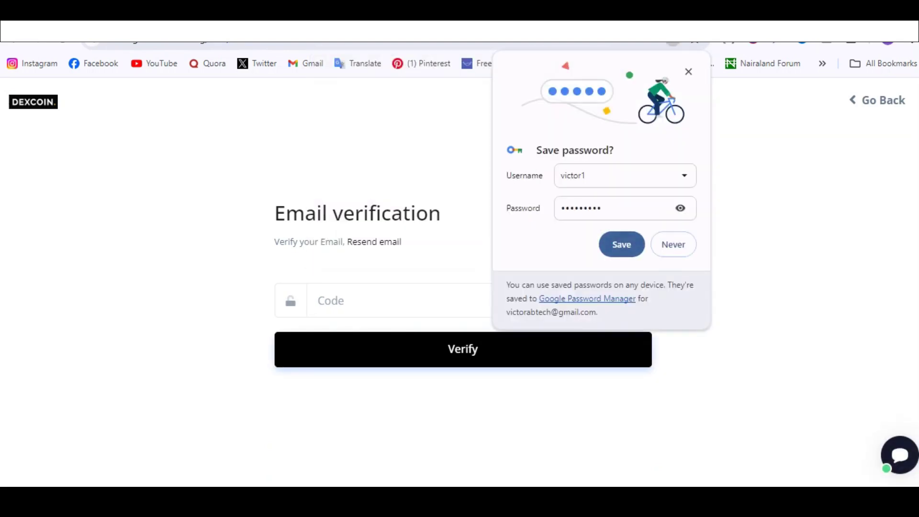
pyautogui.click(622, 244)
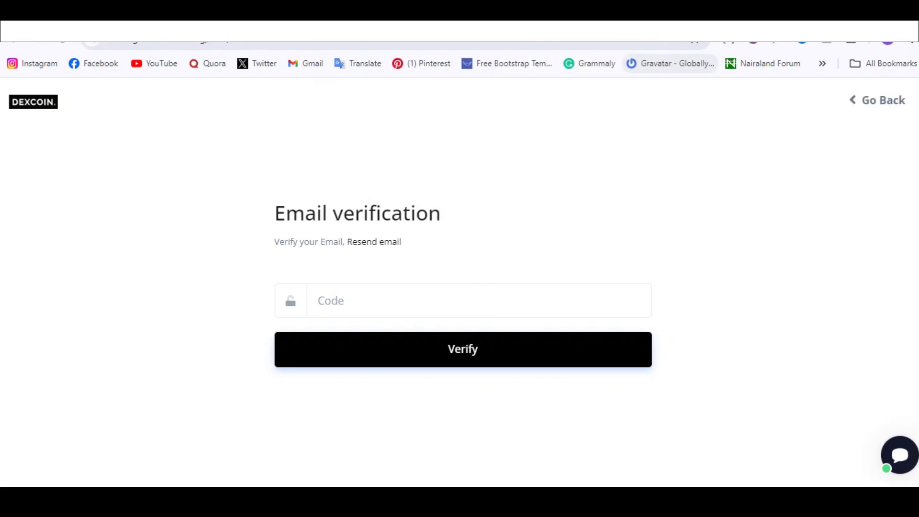
# Switch to Gmail and copy the verification code from the Dexcointradings "Email verification" message.
pyautogui.hotkey('alt', 'Tab')
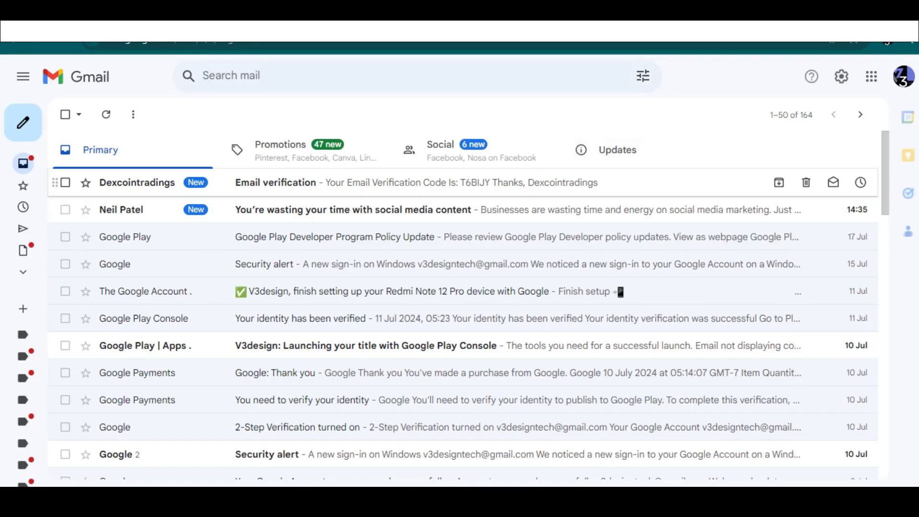
pyautogui.click(275, 182)
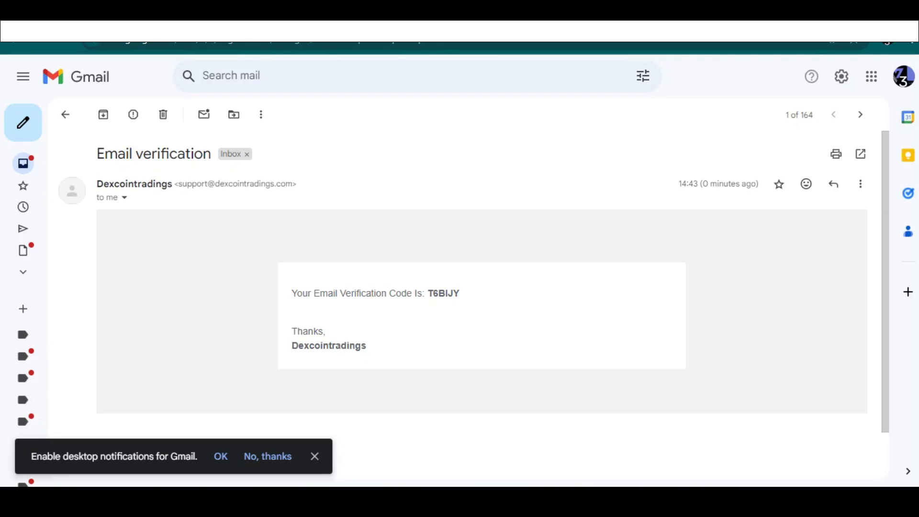
pyautogui.moveTo(460, 294); pyautogui.dragTo(426, 294)
pyautogui.hotkey('ctrl', 'c')
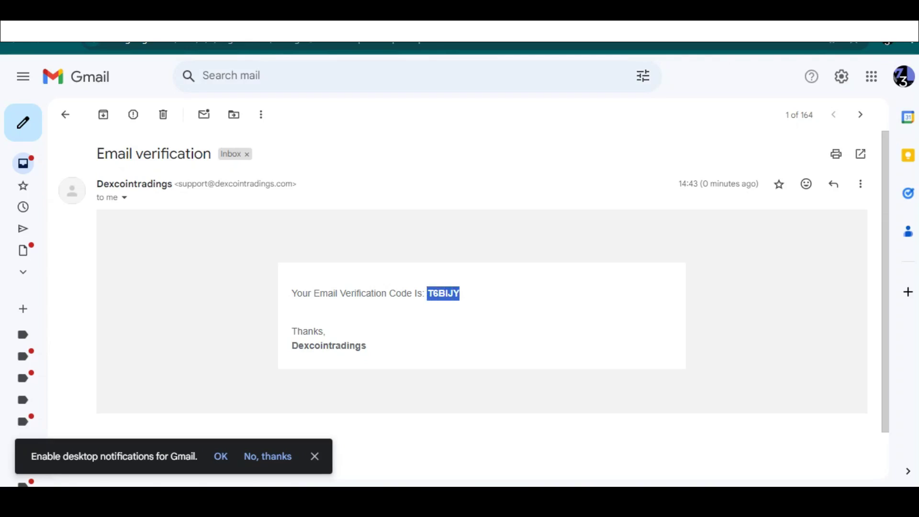
pyautogui.click(443, 294)
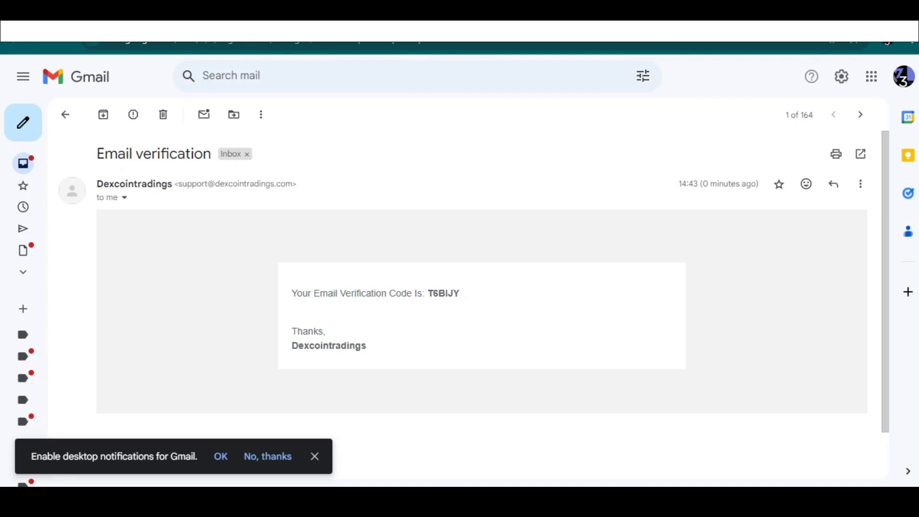
# Return to the Dexcoin email verification page, paste the verification code and verify the account.
pyautogui.hotkey('alt', 'Tab')
pyautogui.click(318, 300)
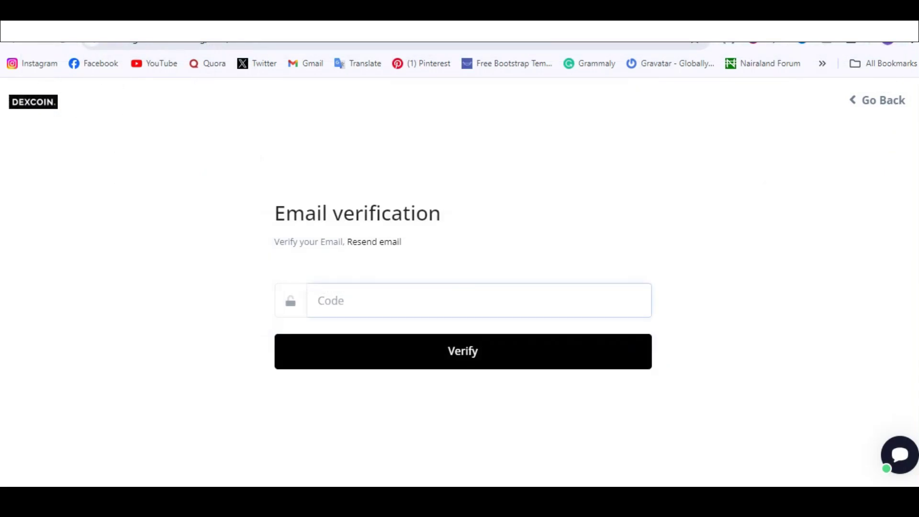
pyautogui.hotkey('ctrl', 'v')
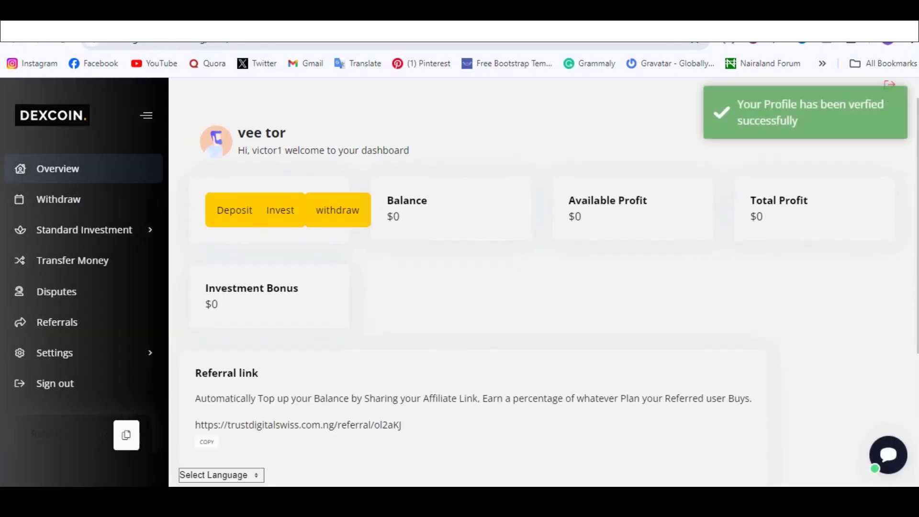
# Examine the dashboard's balance cards, referral link section, information topics and the available translation languages.
pyautogui.scroll(-4, 536, 282)
pyautogui.scroll(-1, 537, 283)
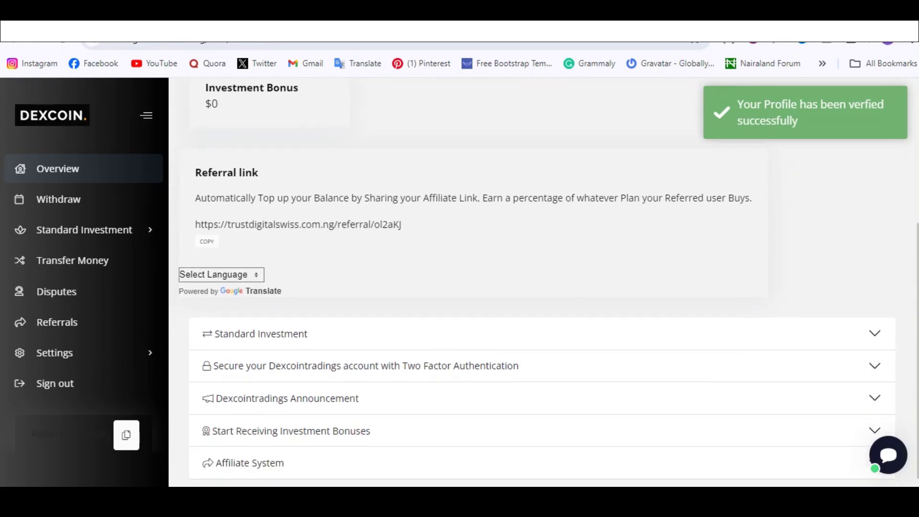
pyautogui.click(221, 274)
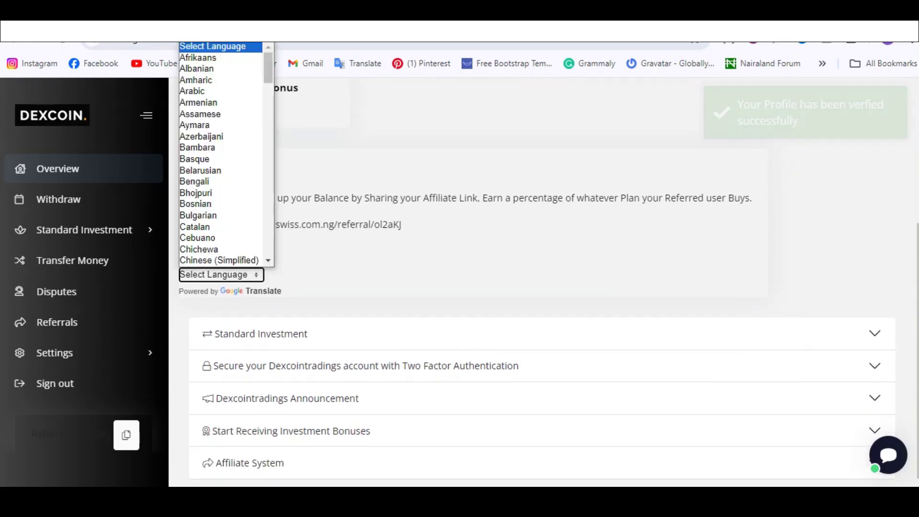
pyautogui.scroll(-15, 221, 158)
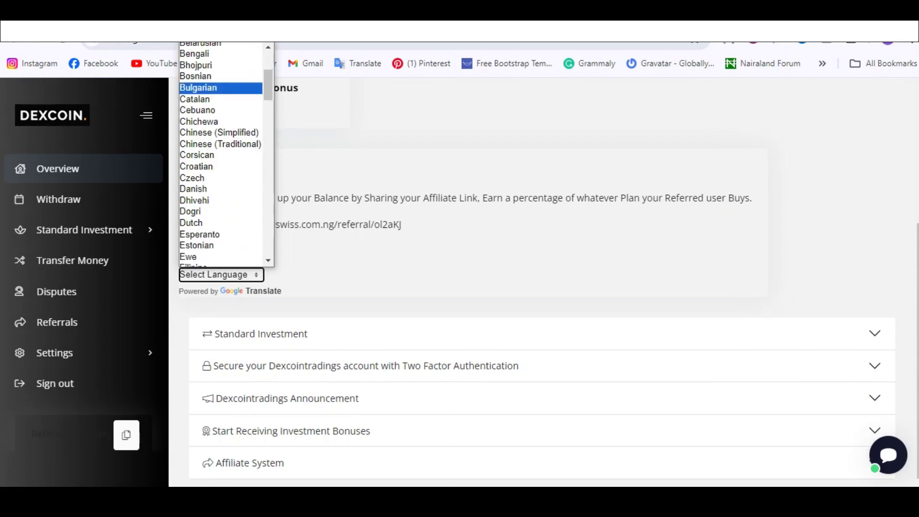
pyautogui.scroll(-1, 221, 223)
pyautogui.press('Escape')
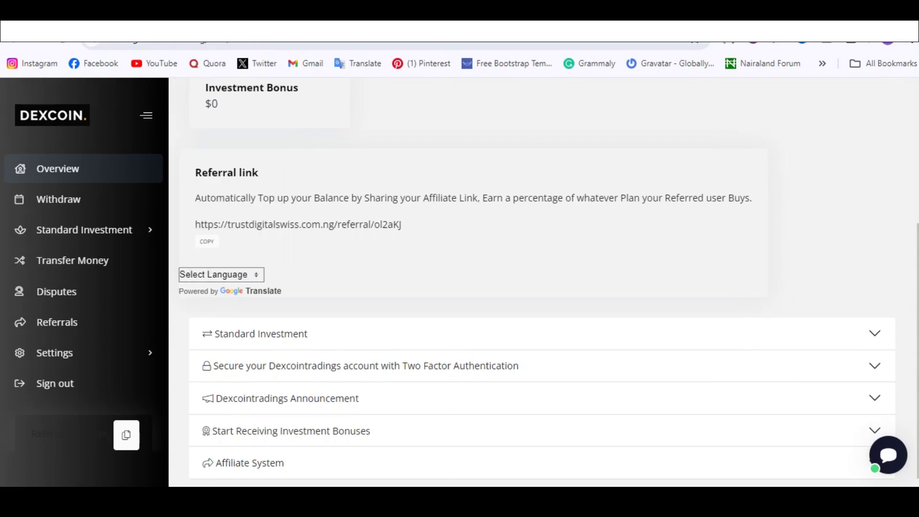
pyautogui.scroll(4, 536, 283)
pyautogui.scroll(1, 543, 283)
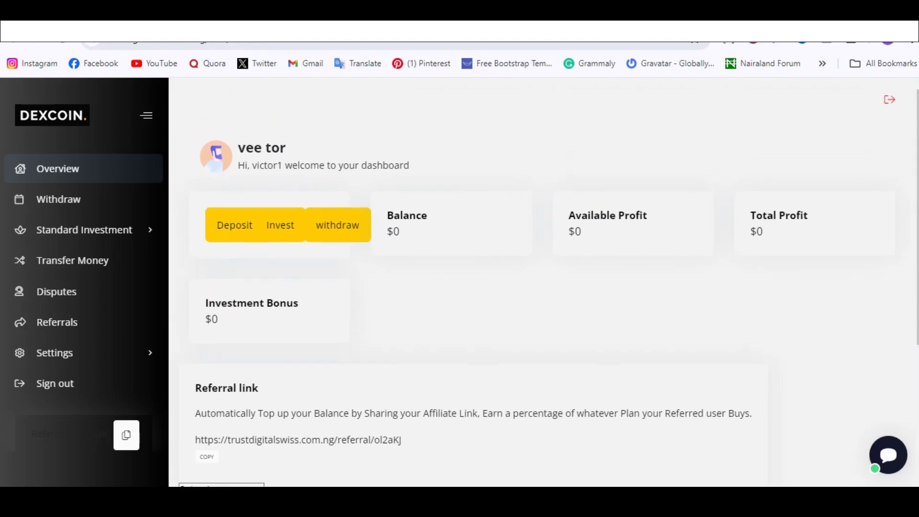
# Open the deposit page from the dashboard and review the cryptocurrency deposit methods and deposit logs.
pyautogui.doubleClick(406, 215)
pyautogui.click(235, 225)
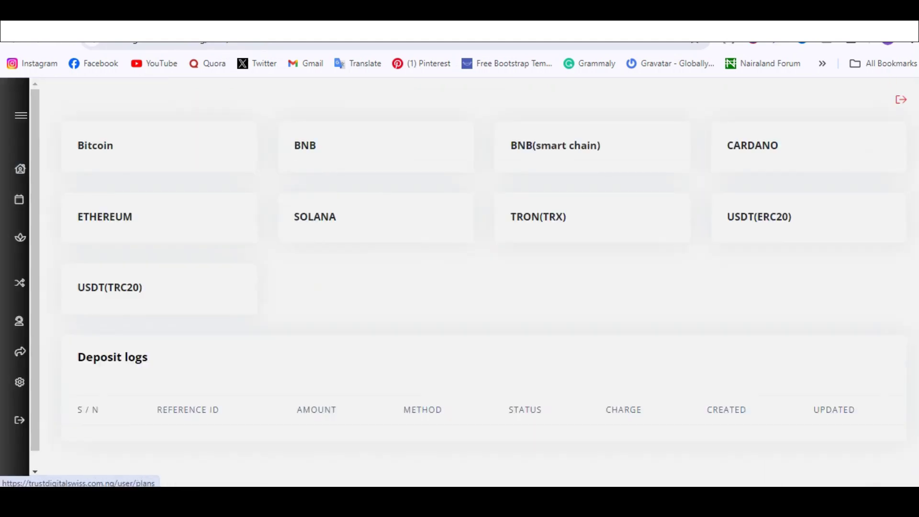
pyautogui.scroll(-2, 543, 282)
pyautogui.scroll(2, 543, 282)
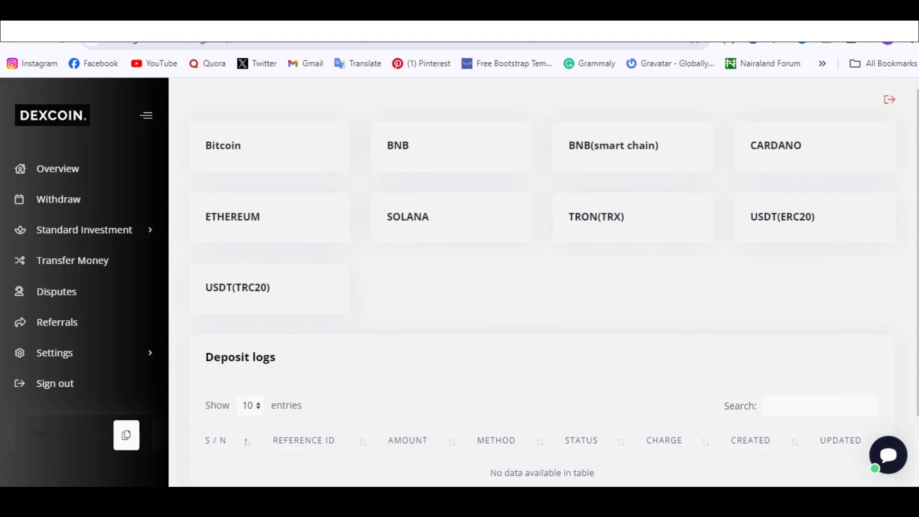
pyautogui.scroll(-2, 543, 282)
pyautogui.scroll(2, 543, 283)
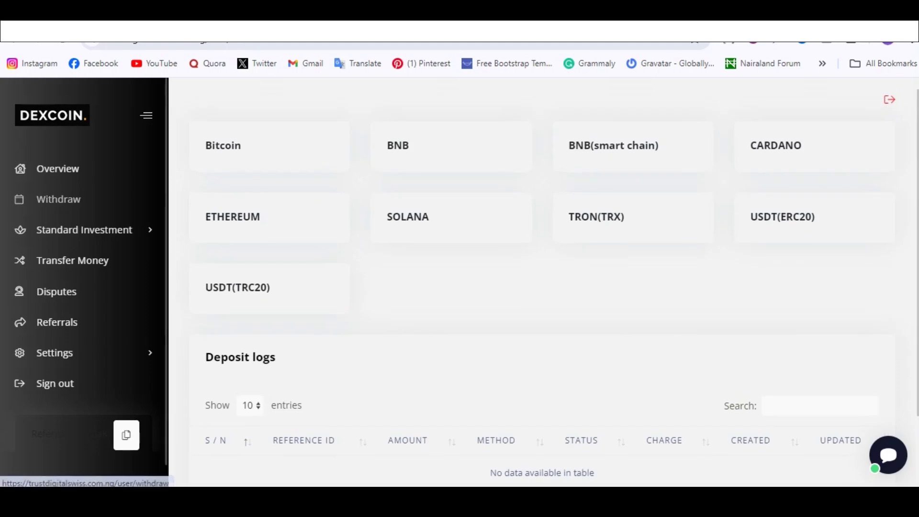
# Open the Withdraw page and review the payout requests, balances and the limits of each payout method.
pyautogui.click(58, 200)
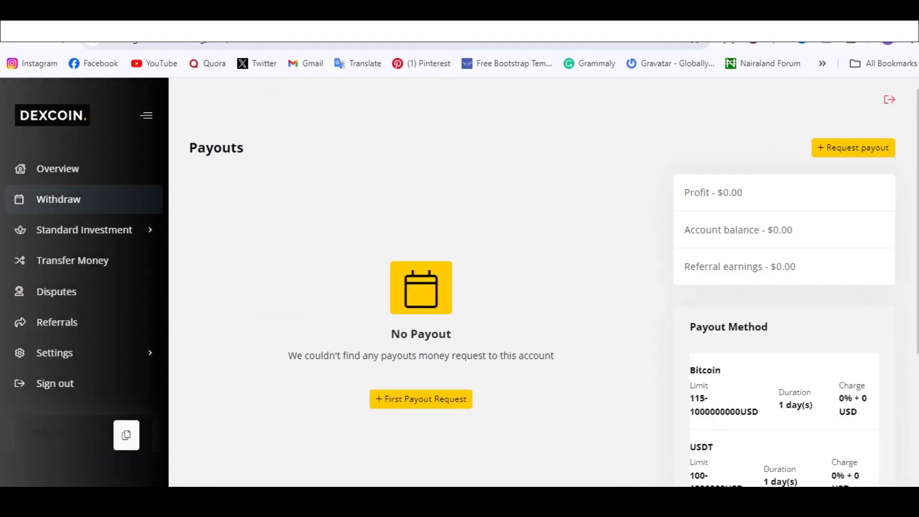
pyautogui.scroll(-3, 543, 282)
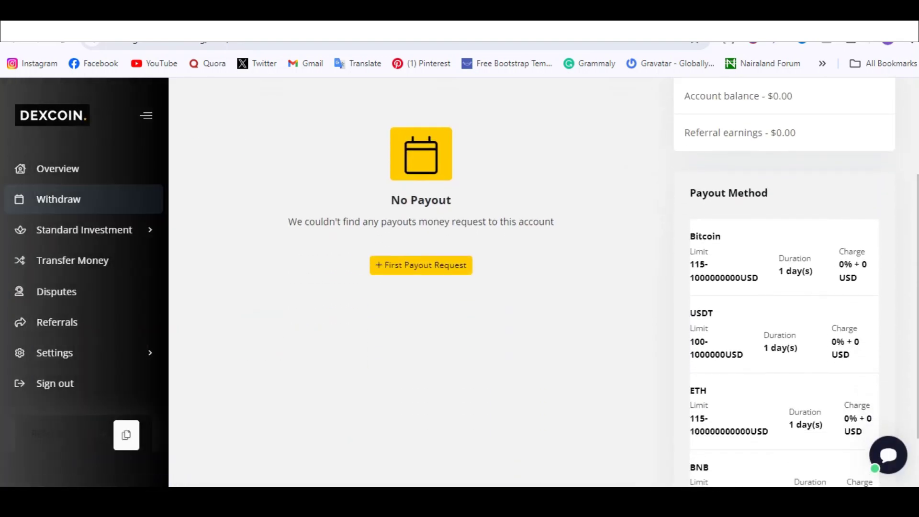
pyautogui.scroll(2, 543, 282)
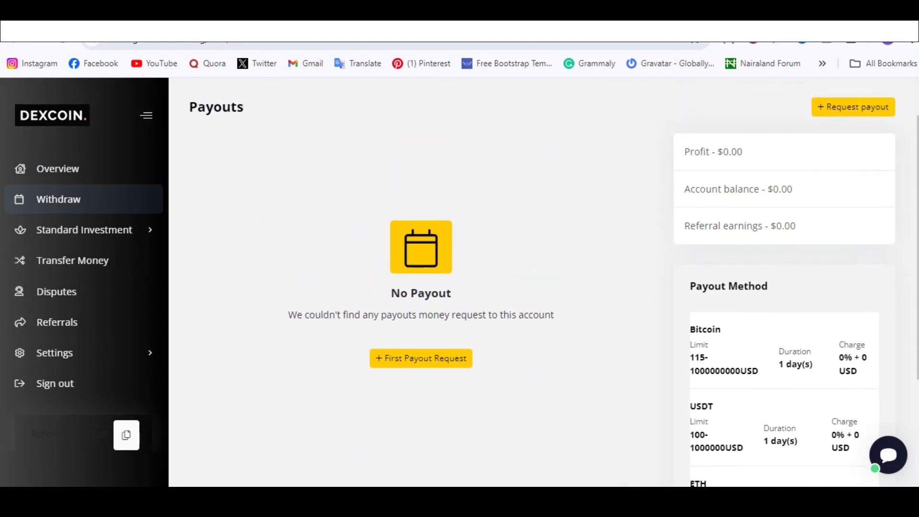
# Open all plans under Standard Investment and review the Basic tier's Master, Second and Pro plans.
pyautogui.click(84, 230)
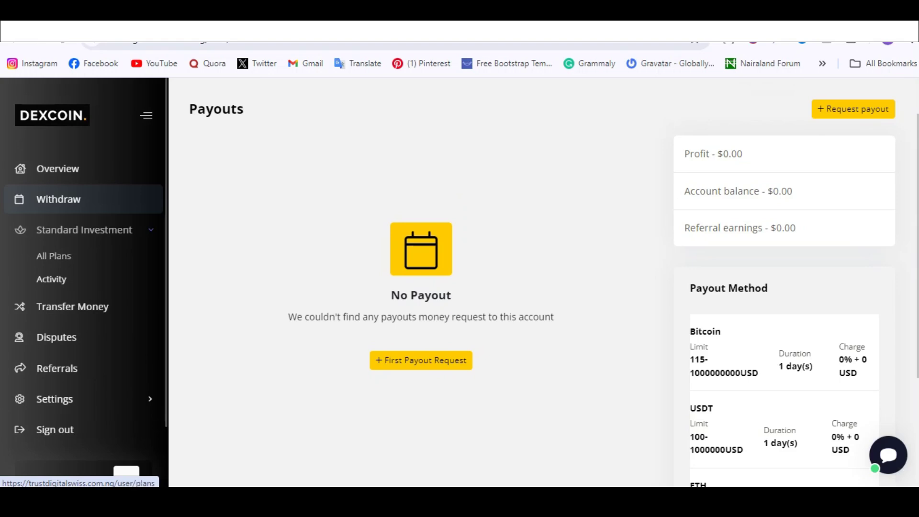
pyautogui.click(54, 255)
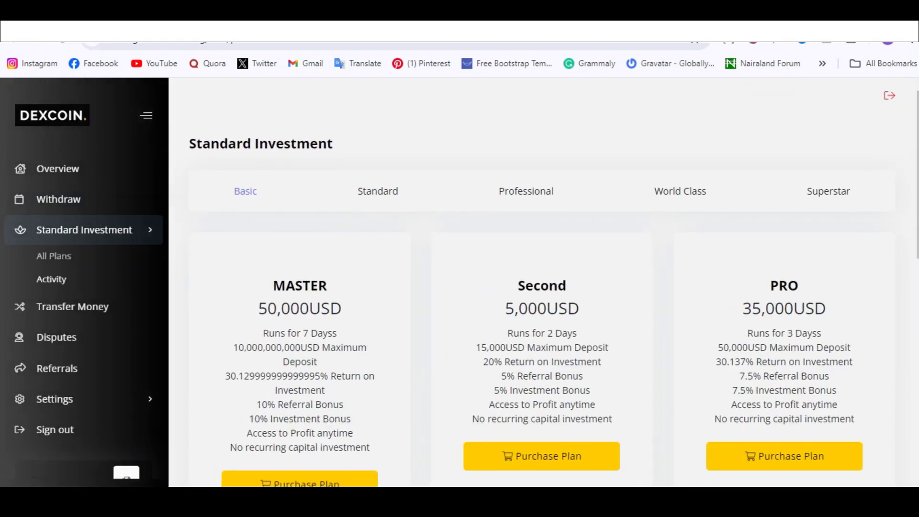
pyautogui.scroll(-2, 377, 183)
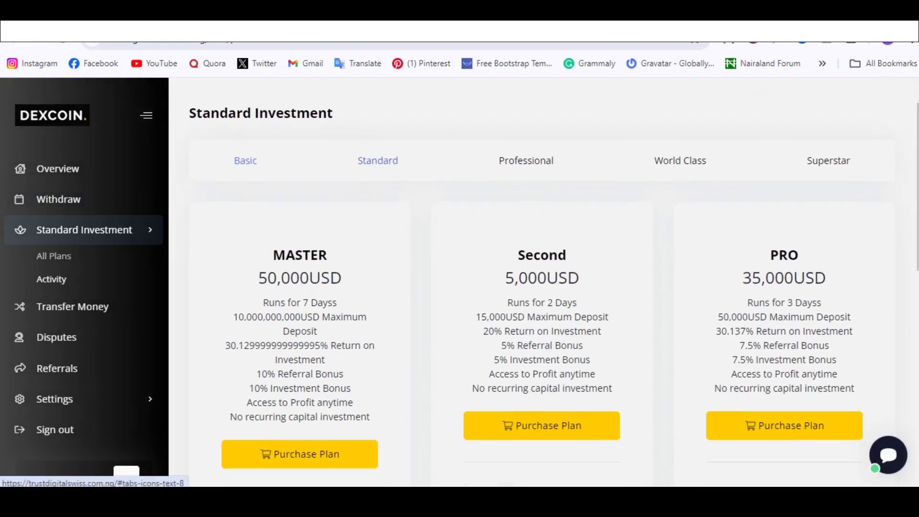
pyautogui.scroll(-3, 541, 287)
pyautogui.scroll(5, 541, 287)
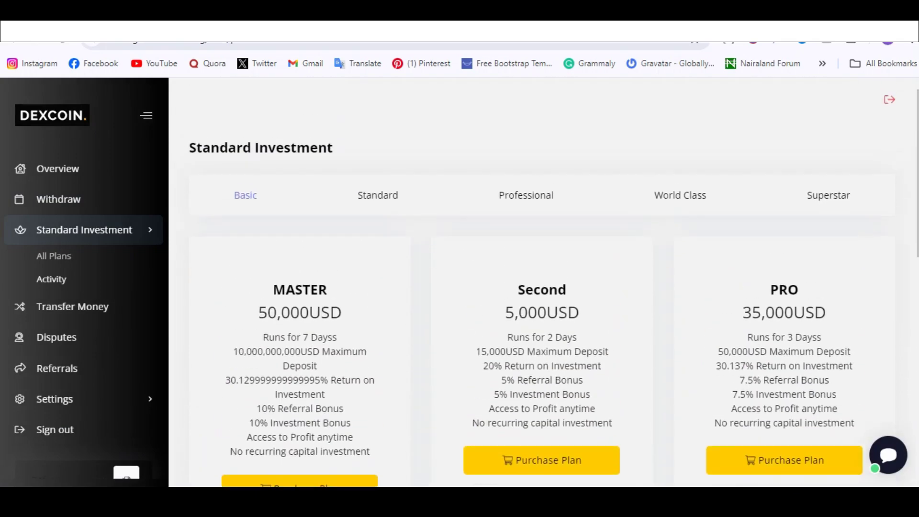
# Check the investment plans offered in the Standard, Professional, World Class and Superstar categories.
pyautogui.click(378, 195)
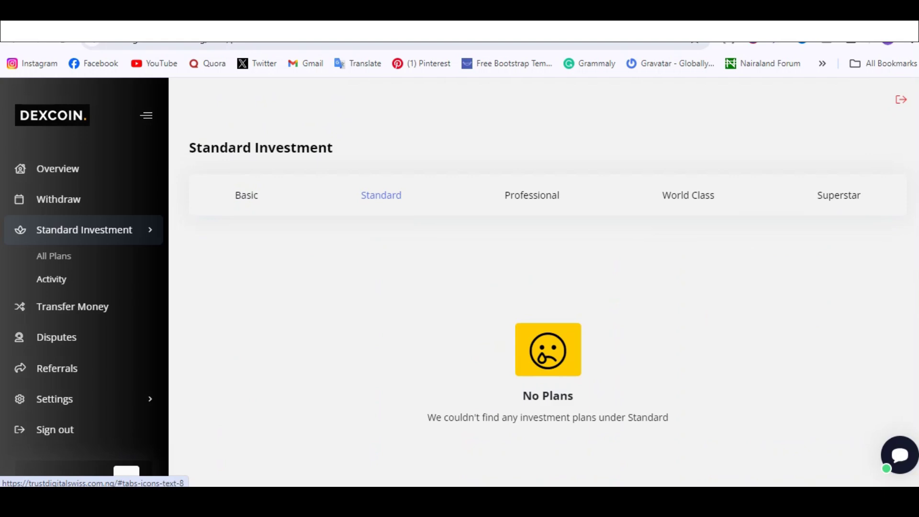
pyautogui.click(531, 195)
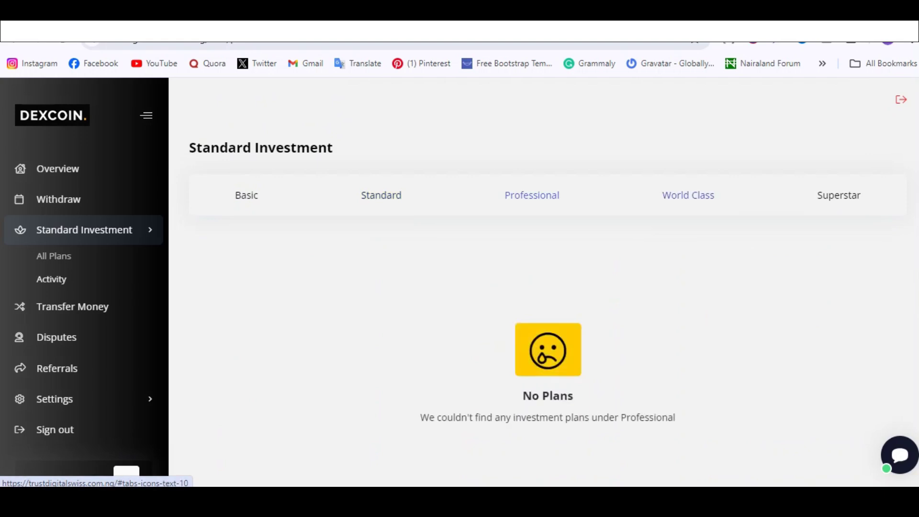
pyautogui.click(687, 195)
pyautogui.click(839, 195)
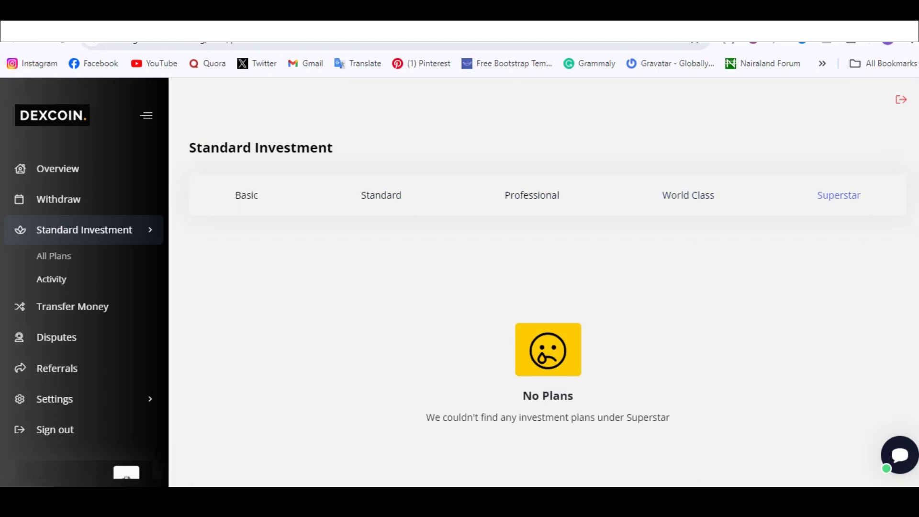
# View the Transfer Money, Disputes and Referrals pages in turn.
pyautogui.scroll(-1, 72, 282)
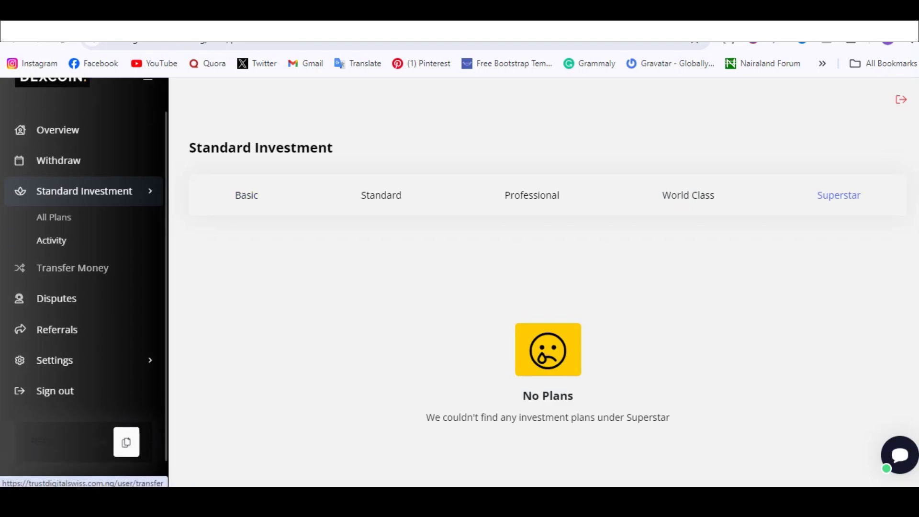
pyautogui.click(73, 267)
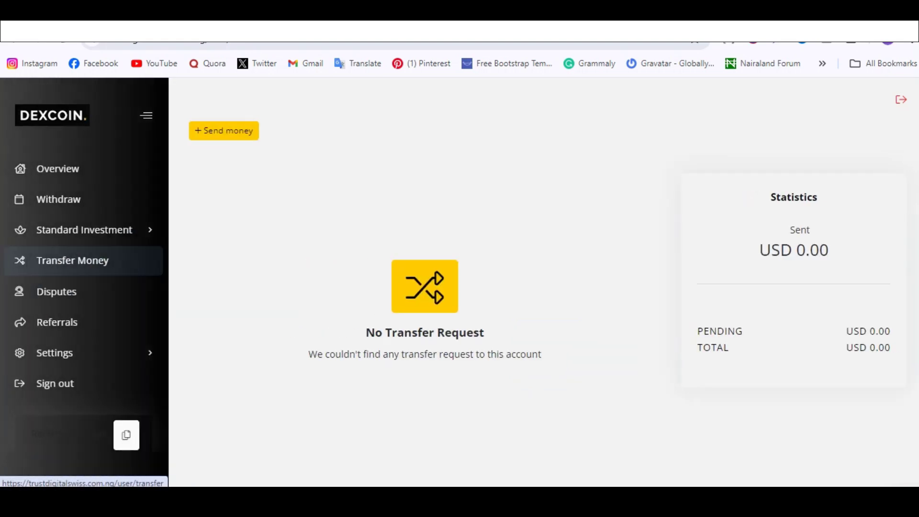
pyautogui.click(56, 291)
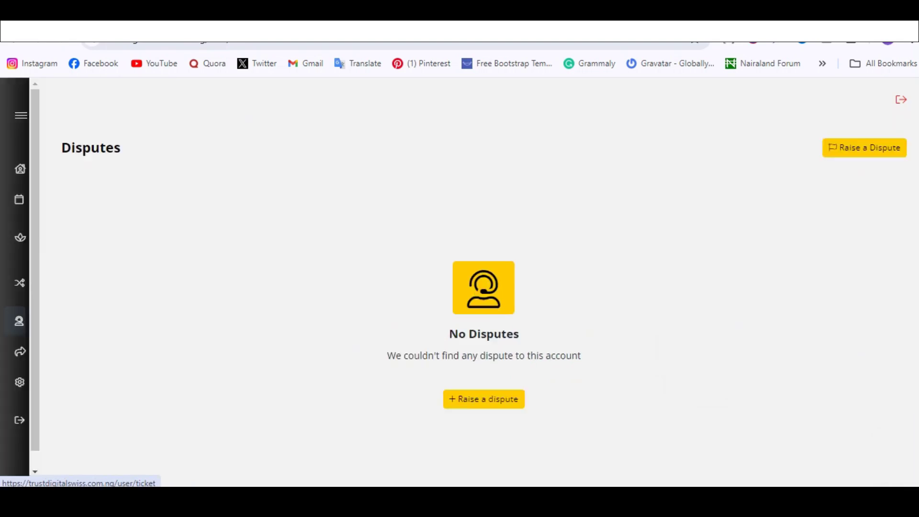
pyautogui.click(57, 322)
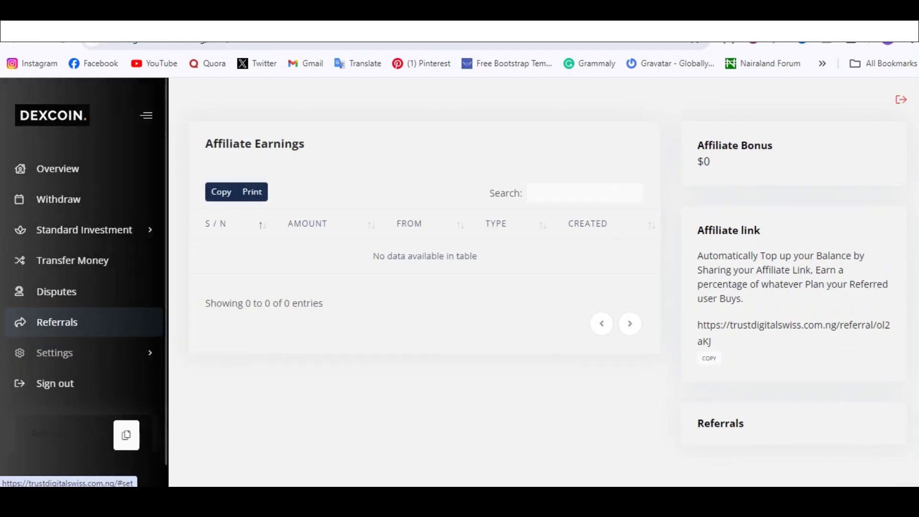
# Expand the Settings options and open the Profile page to review the account details form.
pyautogui.click(54, 353)
pyautogui.scroll(-2, 81, 335)
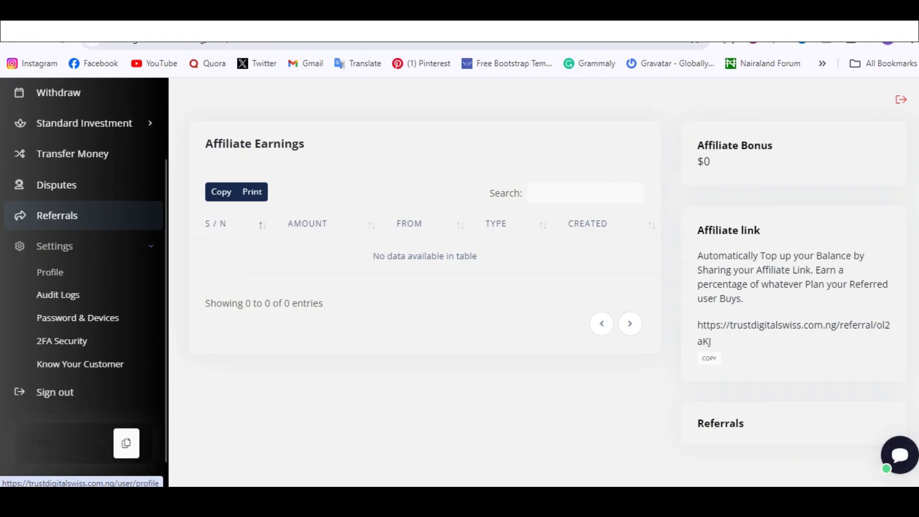
pyautogui.click(49, 272)
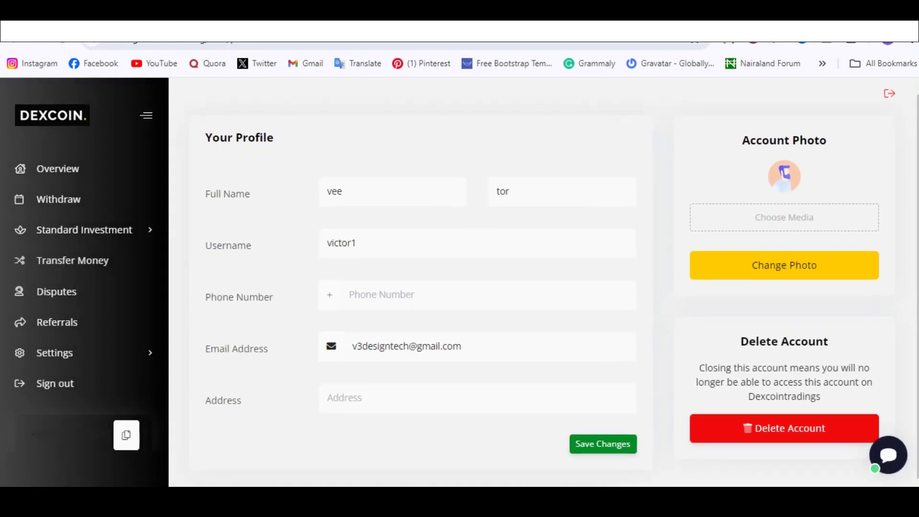
pyautogui.scroll(1, 544, 283)
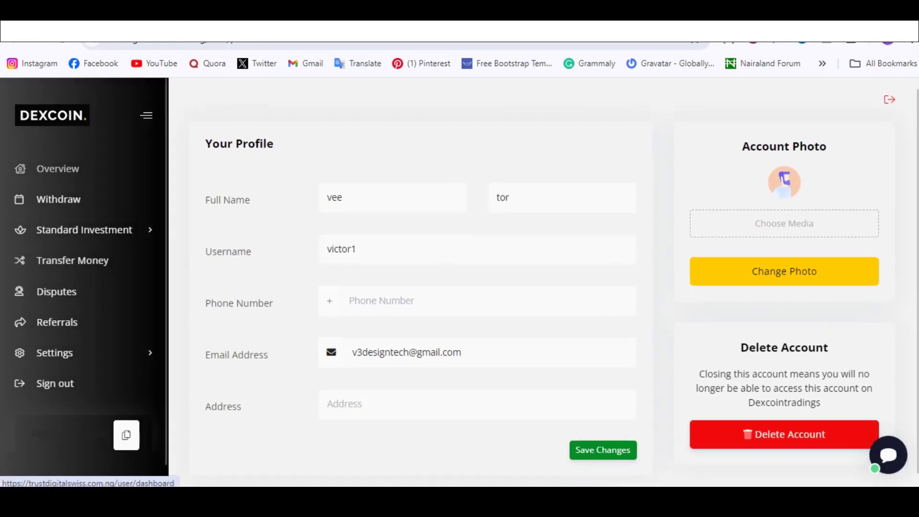
# Return to the Overview dashboard and view its full layout with the side navigation collapsed.
pyautogui.click(57, 169)
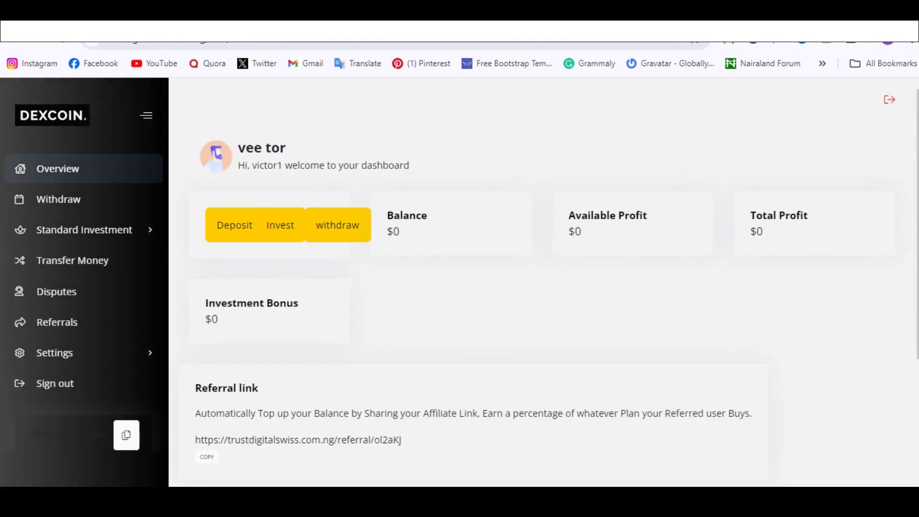
pyautogui.click(146, 115)
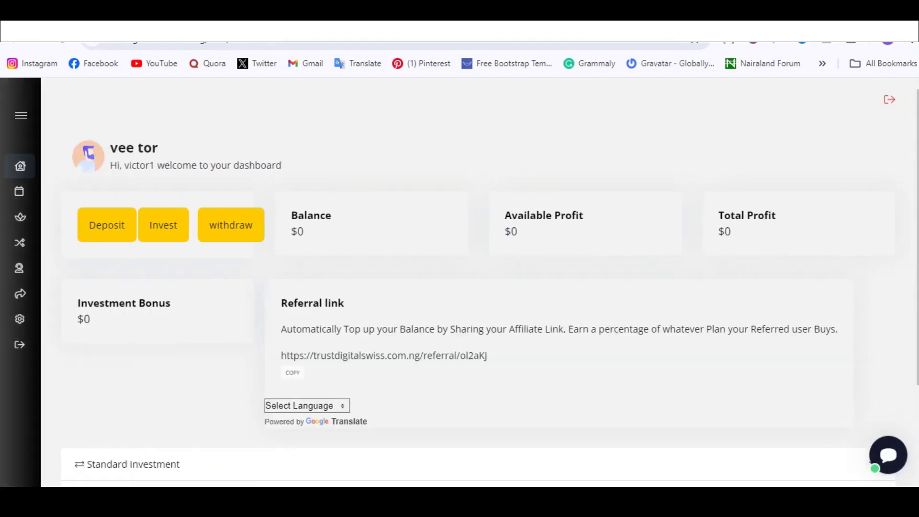
pyautogui.scroll(-2, 480, 282)
pyautogui.scroll(3, 480, 282)
# Inspect the dashboard with the browser's developer tools and review its responsive mobile layout down to the information topics.
pyautogui.rightClick(384, 122)
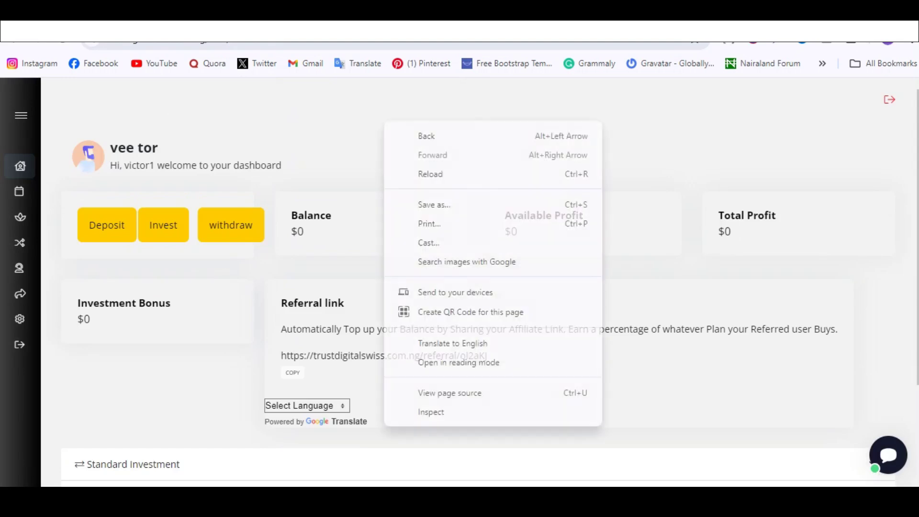
pyautogui.click(431, 412)
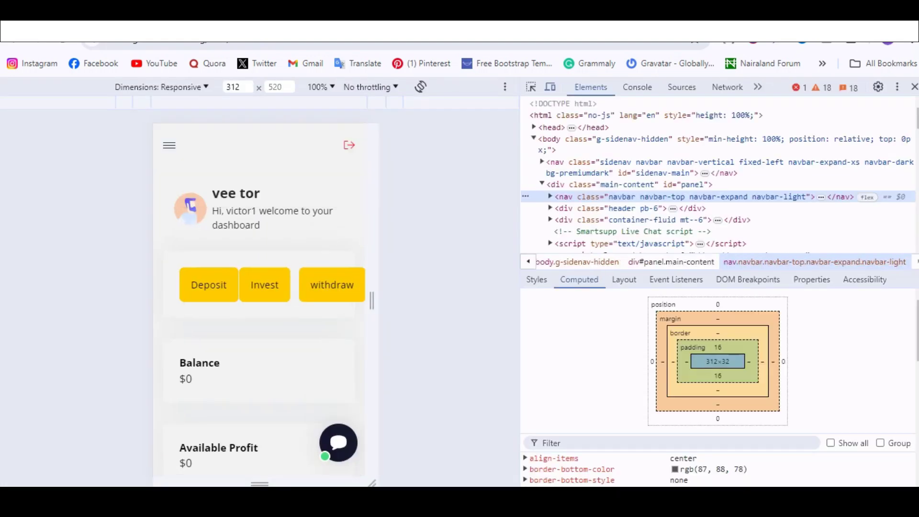
pyautogui.scroll(-7, 259, 306)
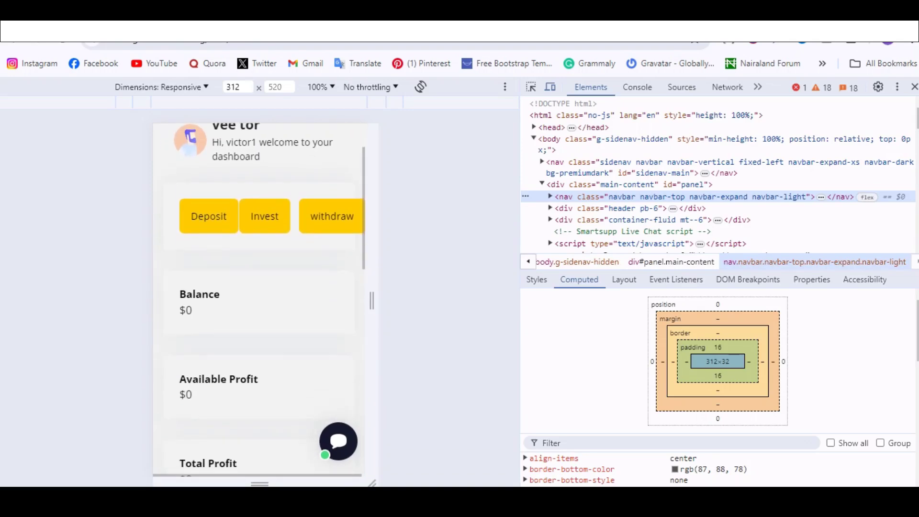
pyautogui.scroll(-6, 259, 306)
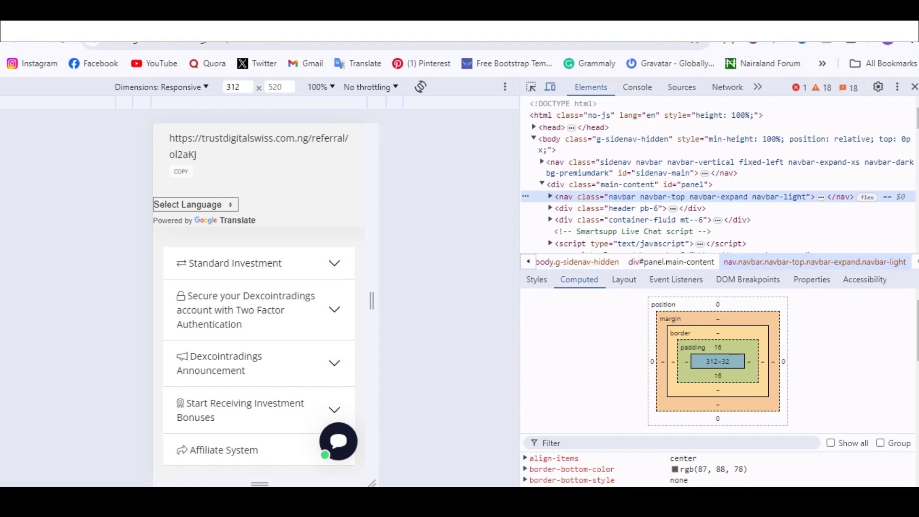
# Read the Standard Investment, Two Factor Authentication and Dexcointradings Announcement topics in the mobile layout, collapsing each one after reading.
pyautogui.click(259, 263)
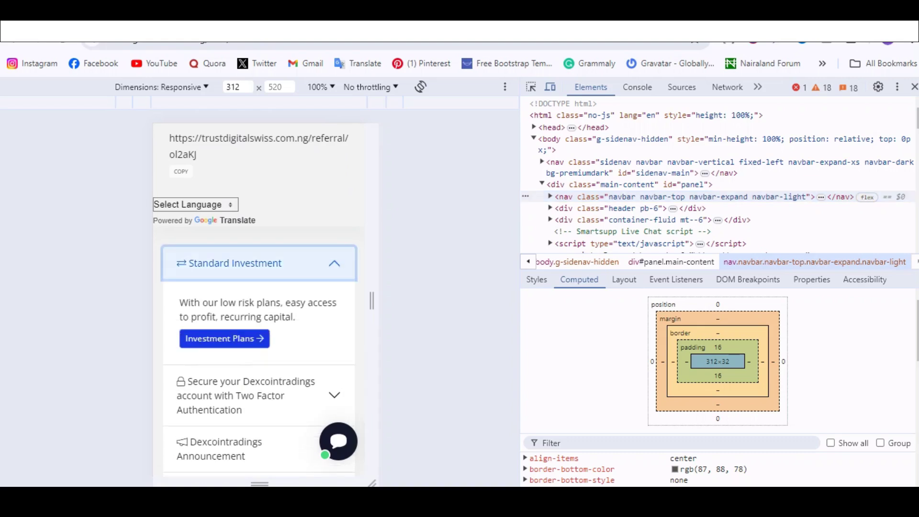
pyautogui.click(259, 263)
pyautogui.click(259, 310)
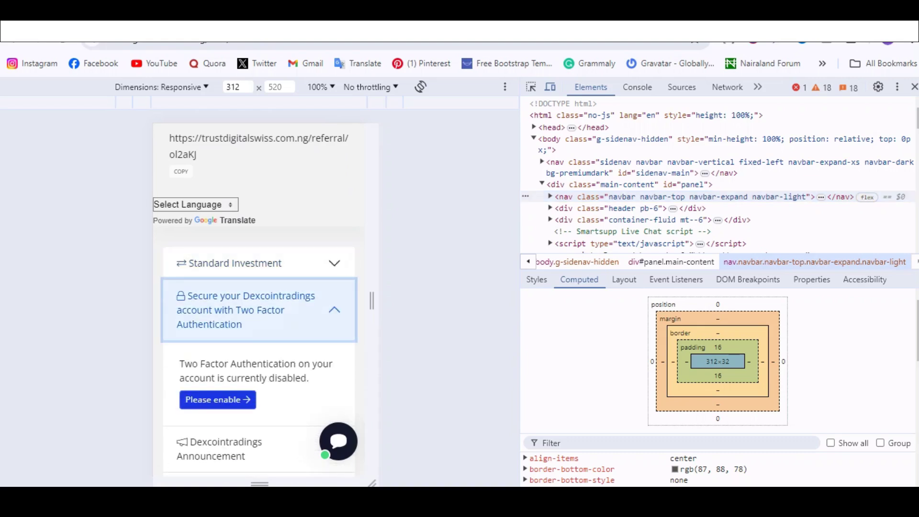
pyautogui.click(259, 310)
pyautogui.click(259, 362)
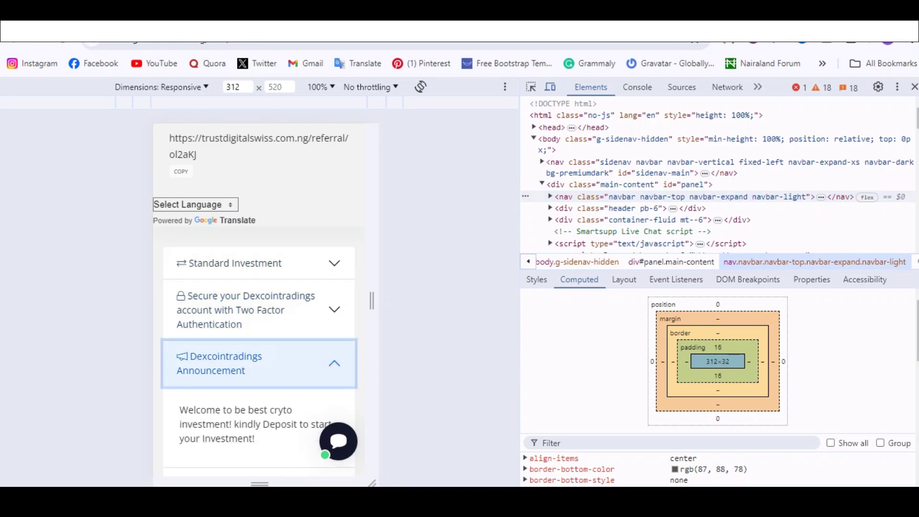
pyautogui.click(259, 364)
pyautogui.scroll(15, 258, 297)
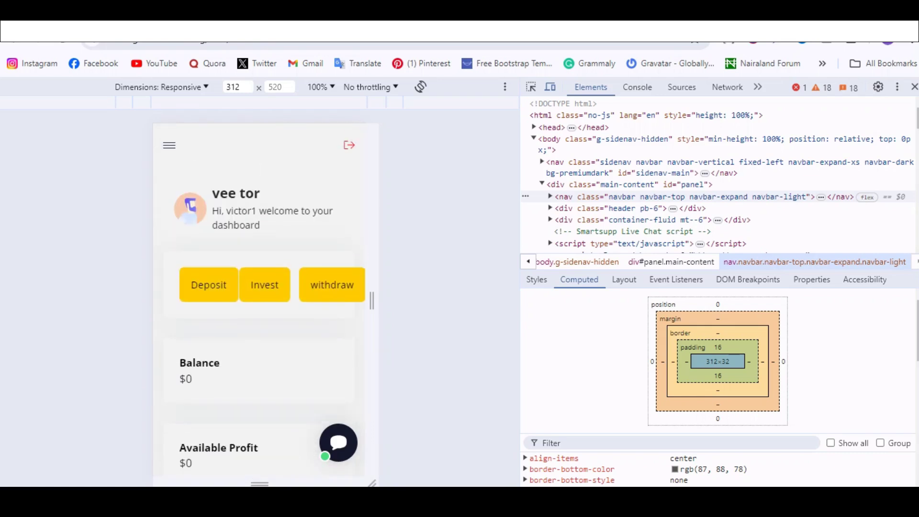
# Open the navigation menu in the mobile layout, review its entries and copy the referral link from it.
pyautogui.click(169, 145)
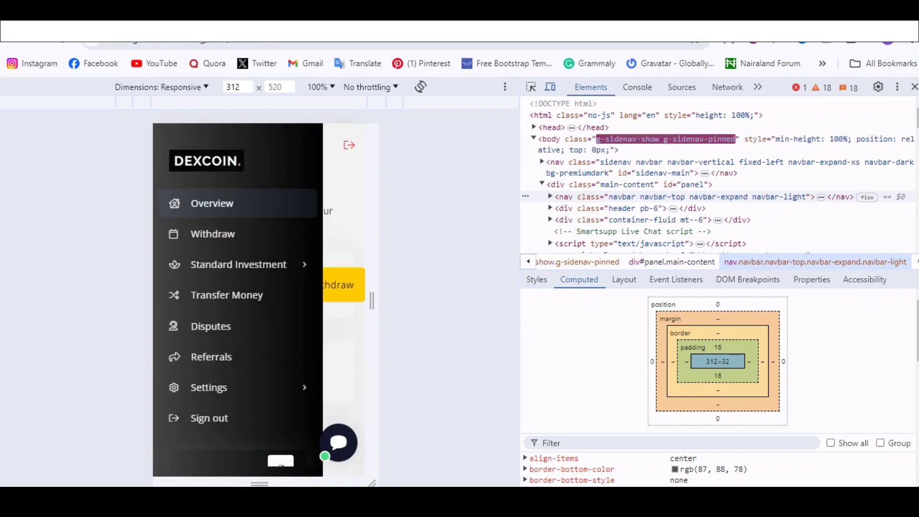
pyautogui.scroll(-2, 237, 300)
pyautogui.scroll(2, 238, 299)
pyautogui.scroll(-1, 238, 296)
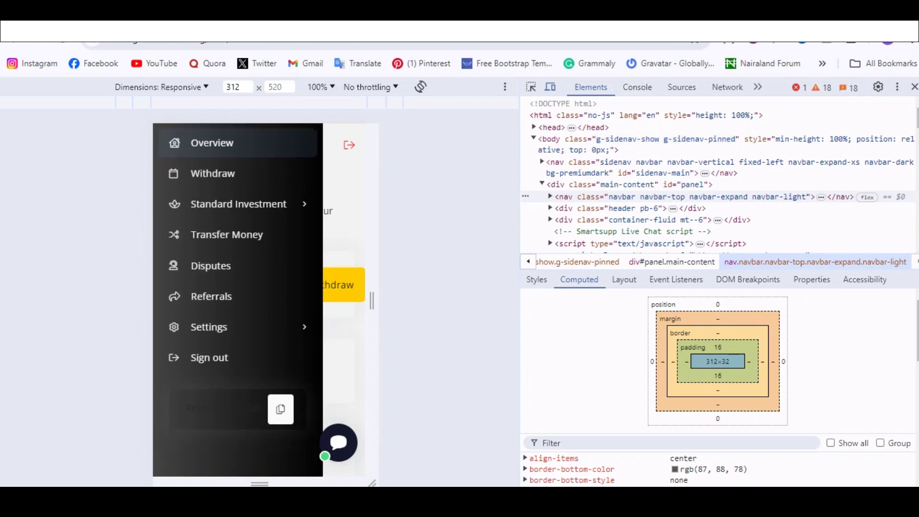
pyautogui.click(280, 409)
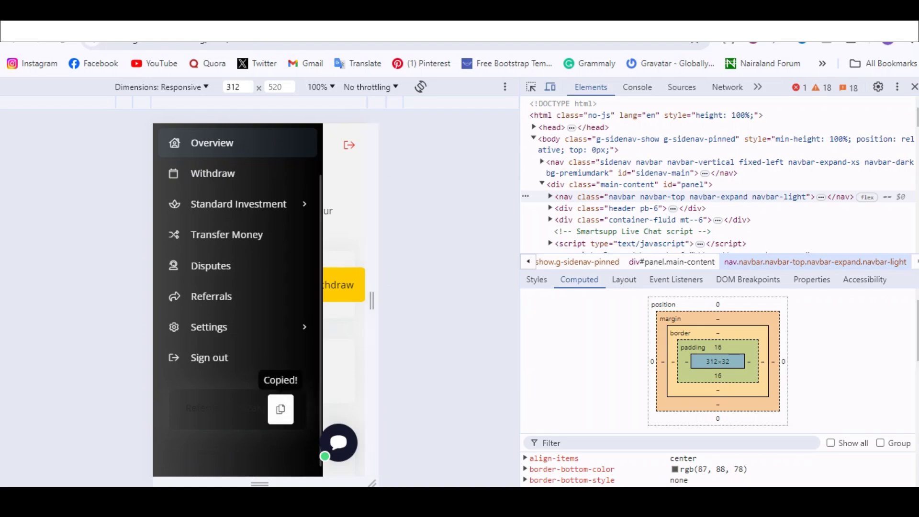
# Log out of the Dexcoin account and close the developer tools.
pyautogui.click(344, 210)
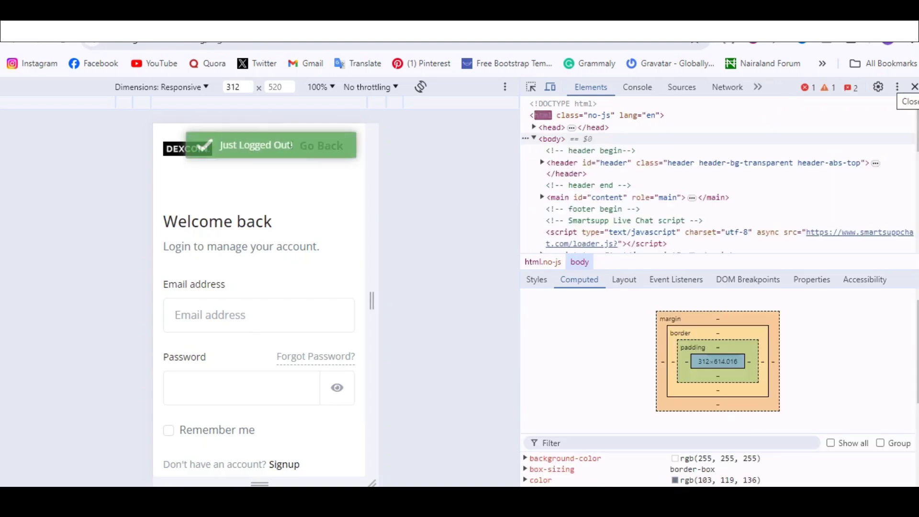
pyautogui.click(914, 87)
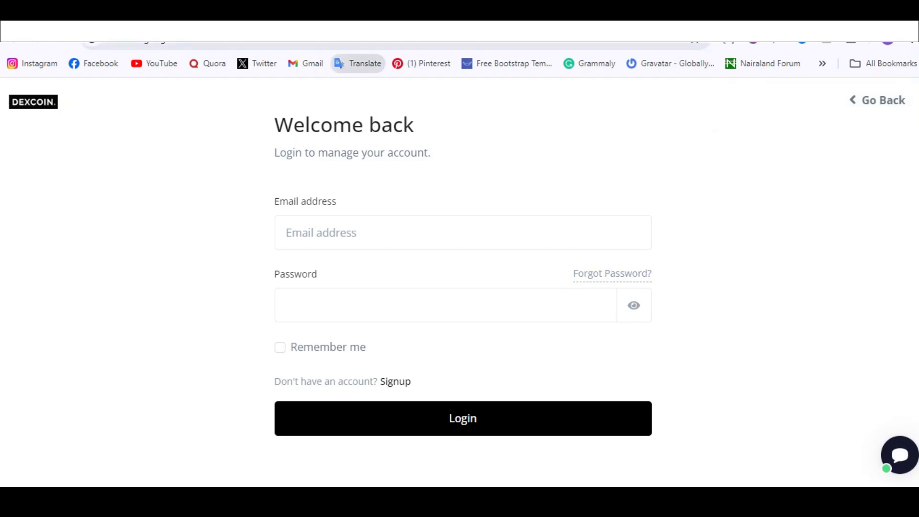
pyautogui.click(358, 63)
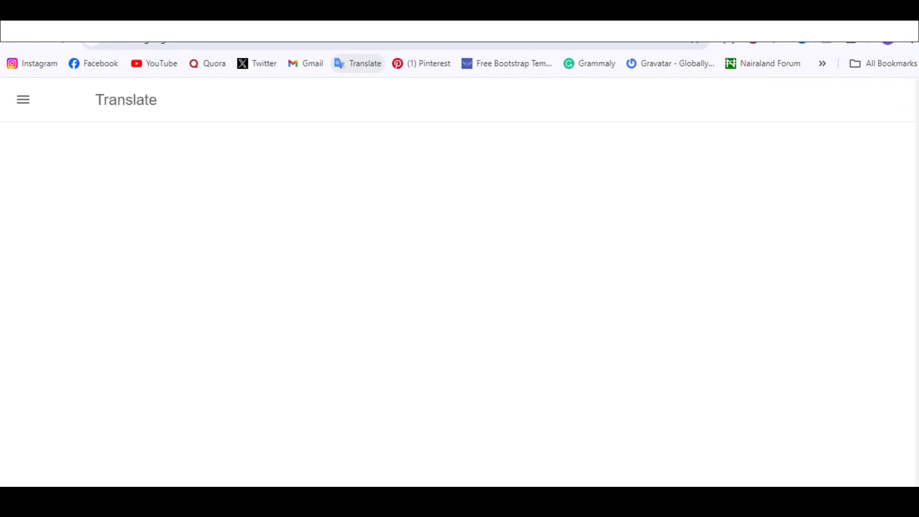
pyautogui.click(106, 283)
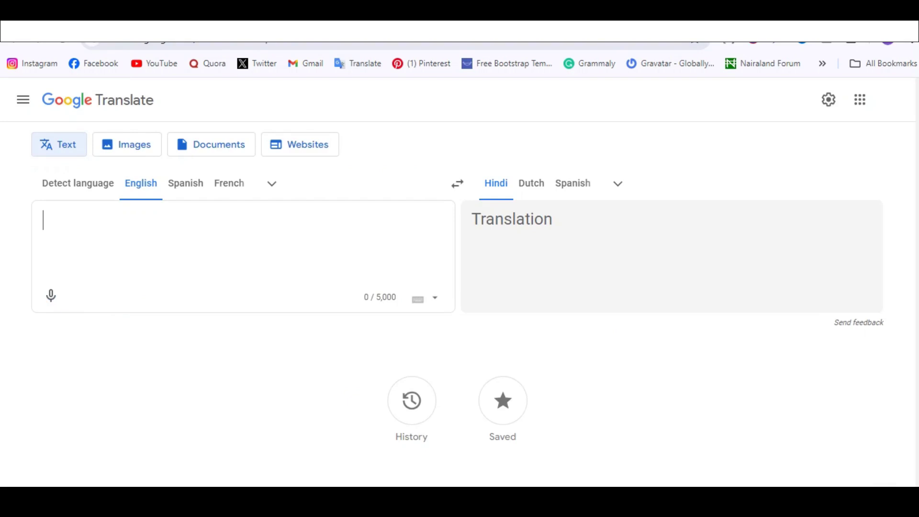
pyautogui.click(14, 44)
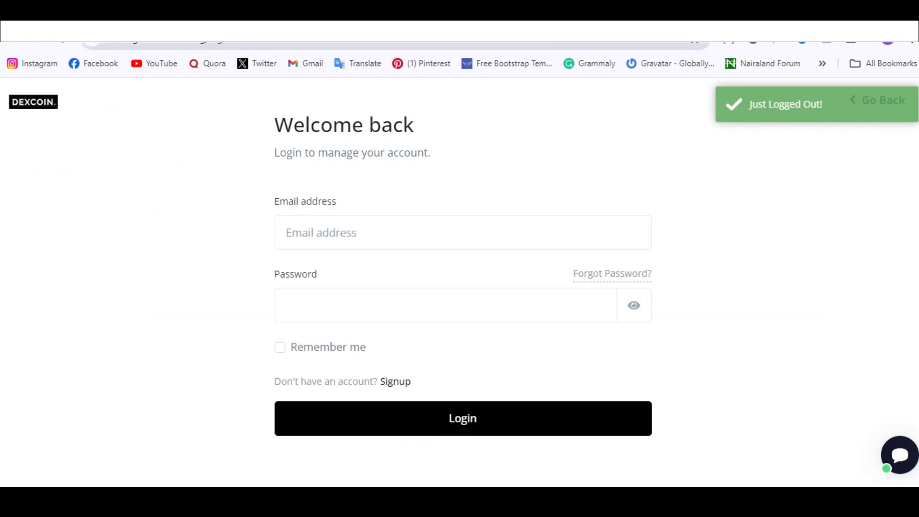
pyautogui.moveTo(231, 44); pyautogui.dragTo(208, 44)
pyautogui.write('admi')
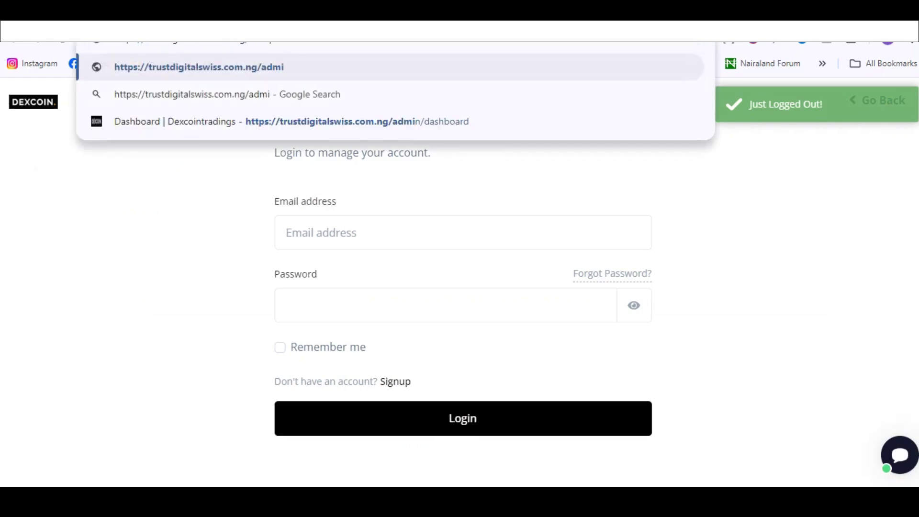
pyautogui.write('n')
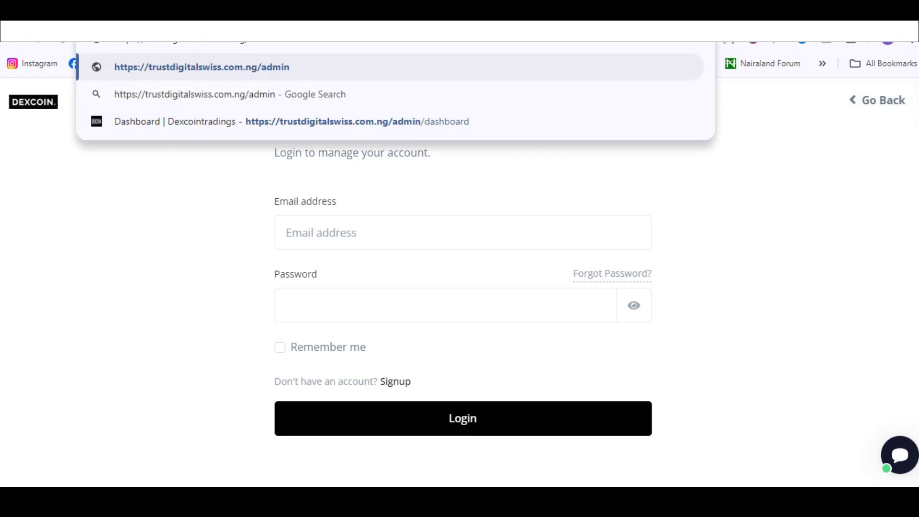
pyautogui.press('Return')
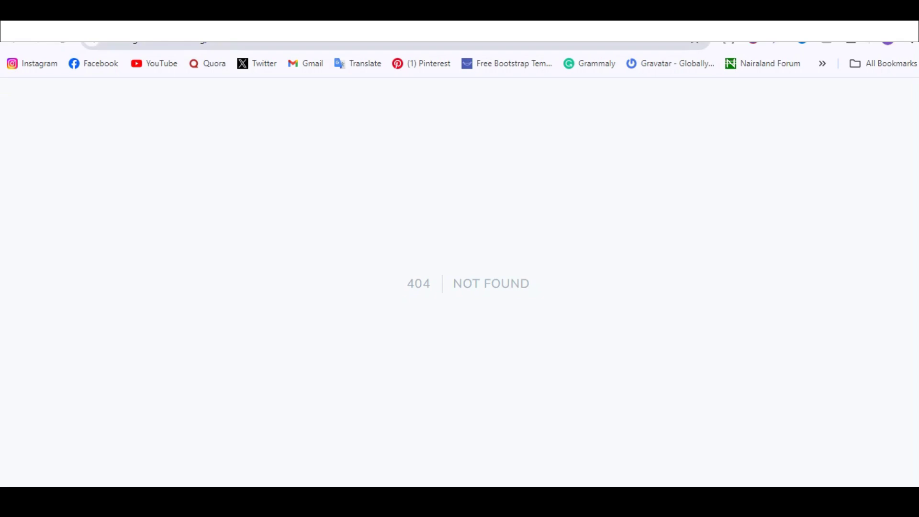
pyautogui.hotkey('ctrl', 'l')
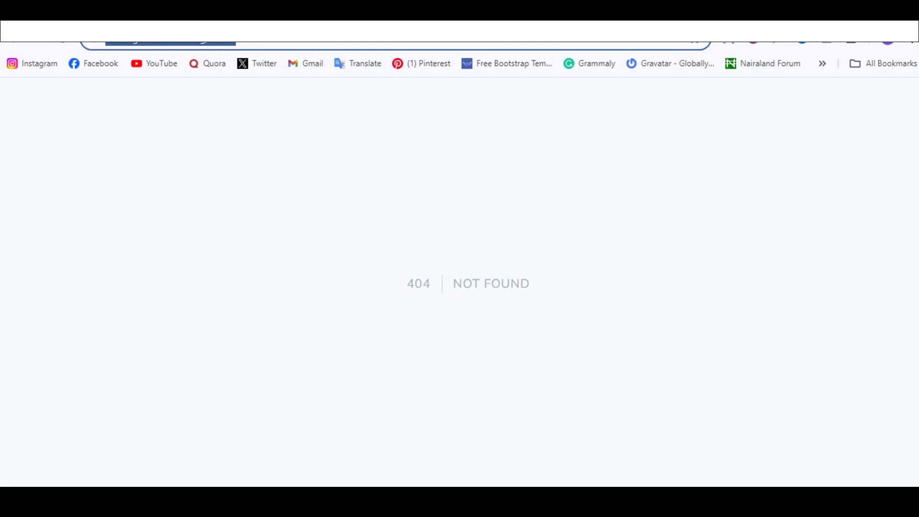
pyautogui.hotkey('ctrl', 'v')
pyautogui.moveTo(240, 44); pyautogui.dragTo(267, 44)
pyautogui.write('bul')
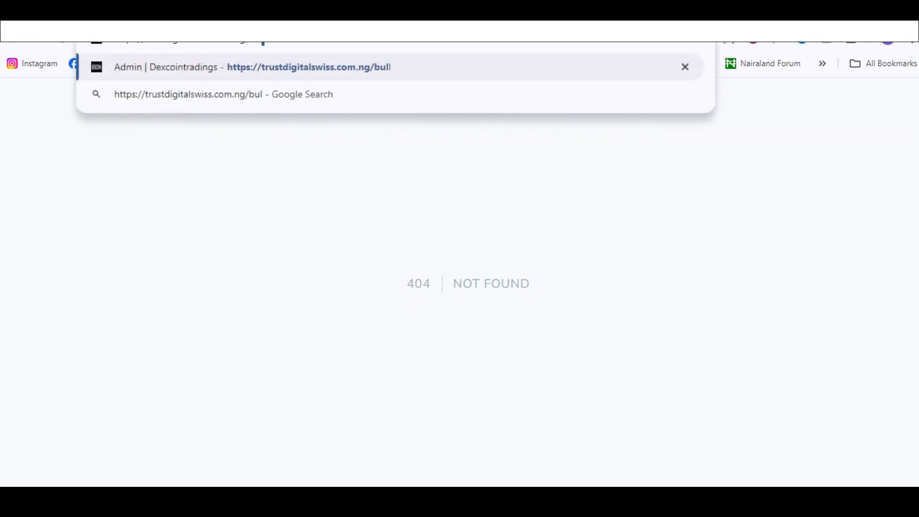
pyautogui.write('l')
pyautogui.press('Return')
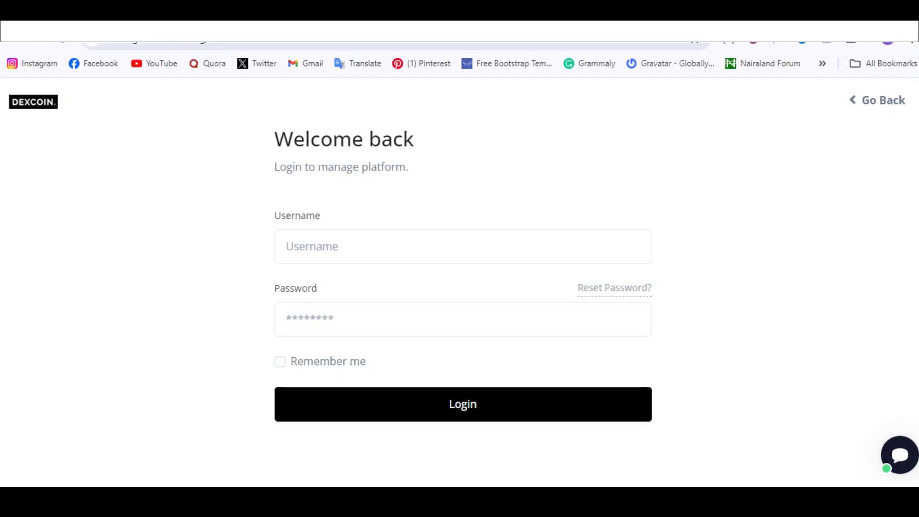
# Log in to the admin panel with the username admin and the account password, and close the browser's password prompts.
pyautogui.click(286, 246)
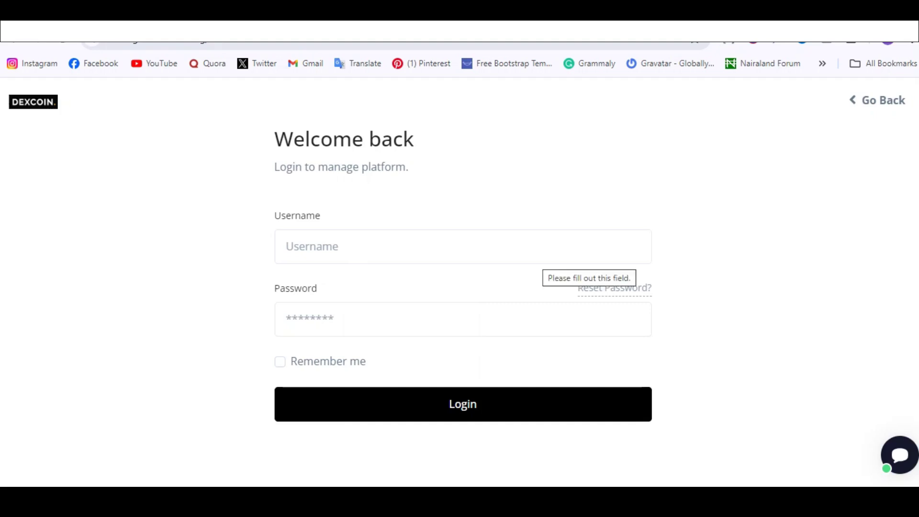
pyautogui.click(541, 259)
pyautogui.write('admin')
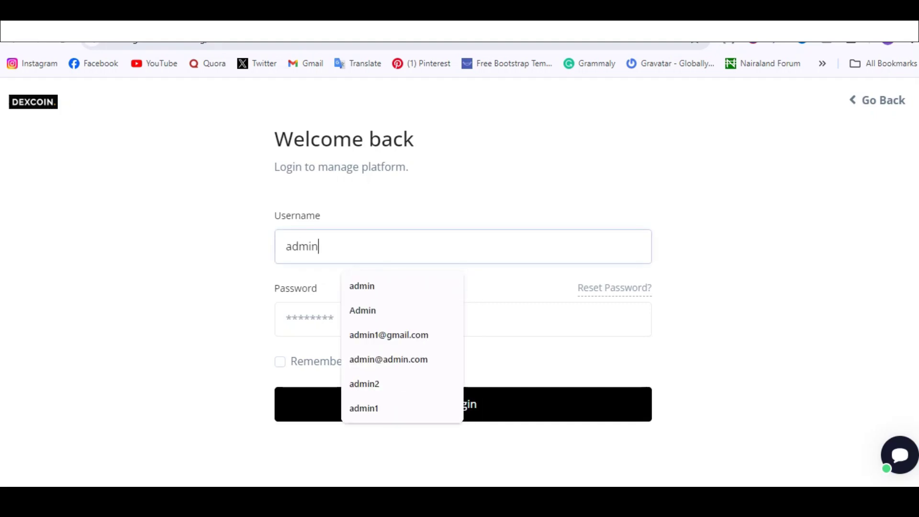
pyautogui.press('Tab')
pyautogui.write('•••••')
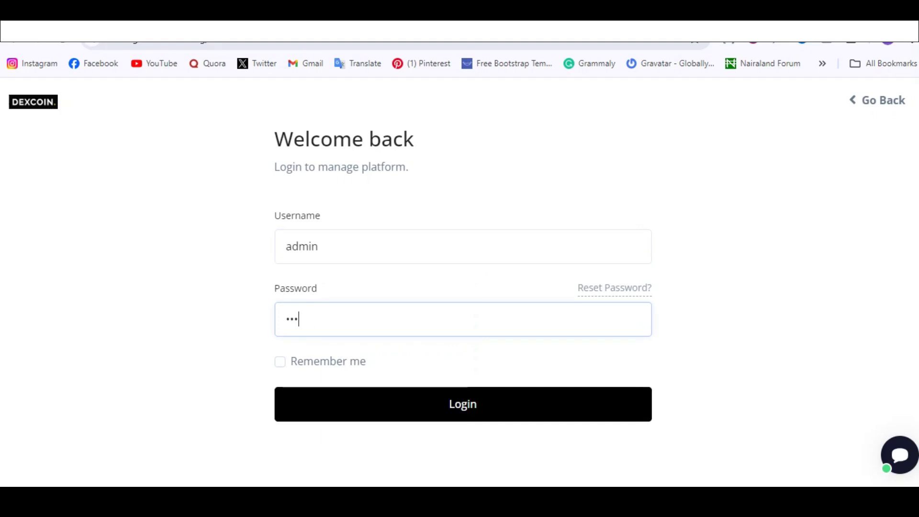
pyautogui.click(462, 403)
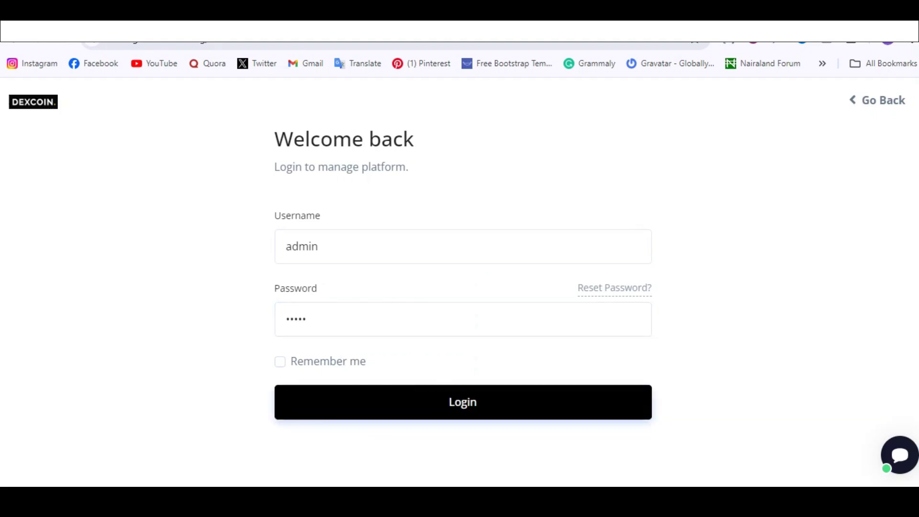
pyautogui.press('Return')
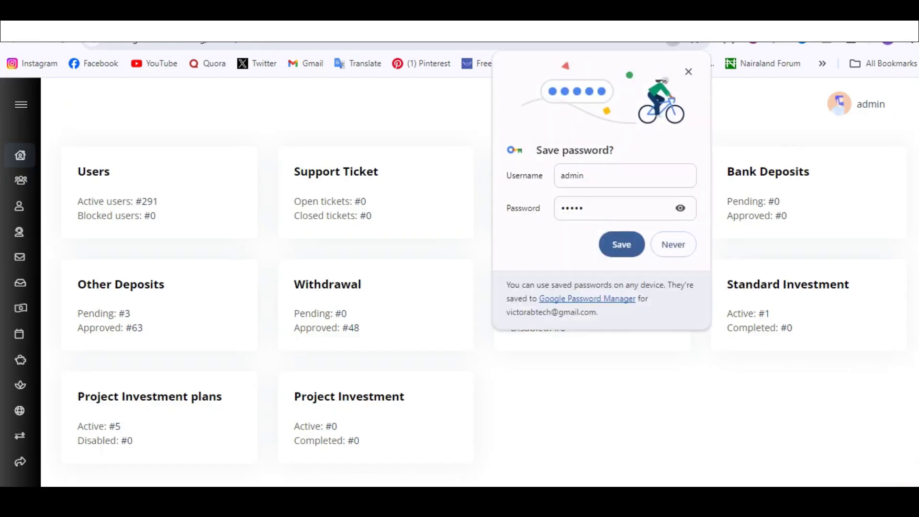
pyautogui.click(579, 243)
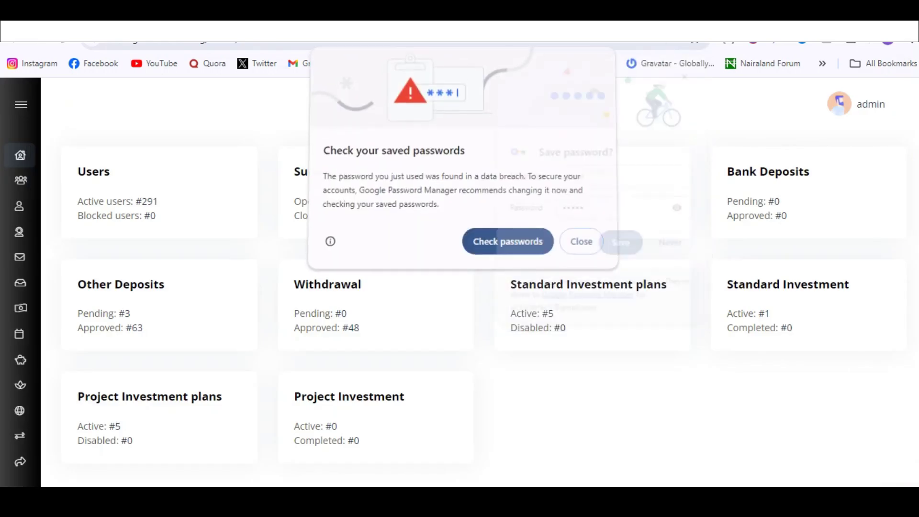
pyautogui.click(621, 244)
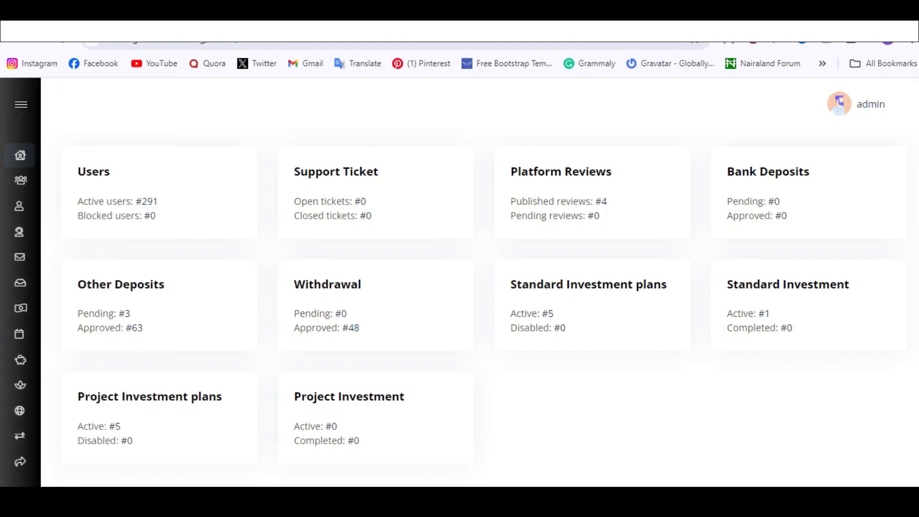
# Open the Clients page and look through the list of registered users.
pyautogui.moveTo(21, 184)
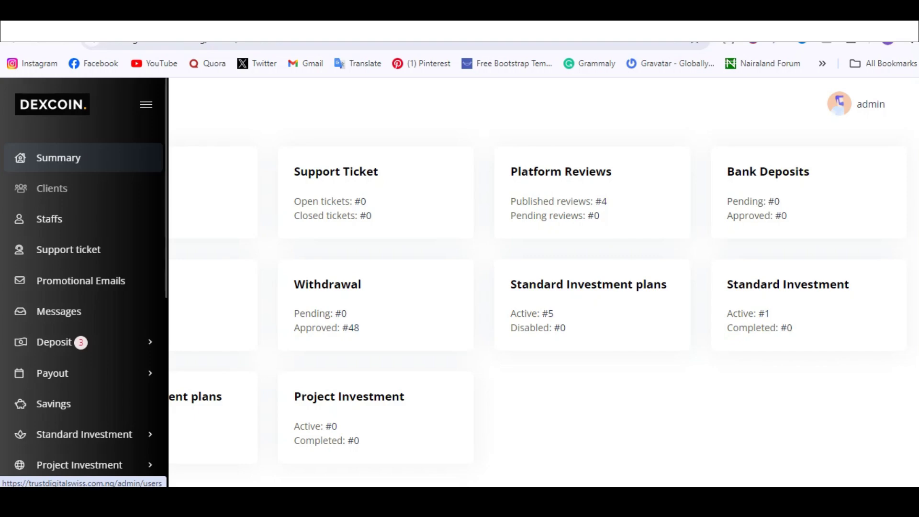
pyautogui.click(47, 188)
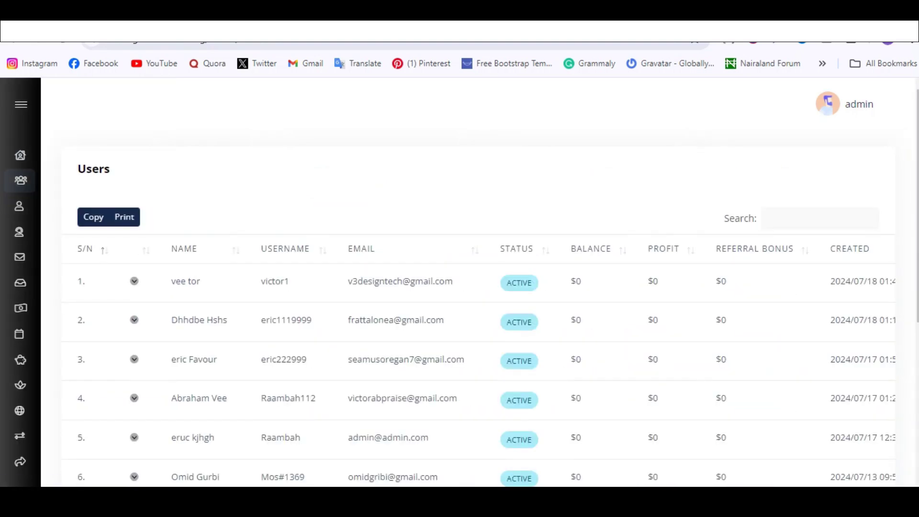
pyautogui.scroll(-3, 479, 286)
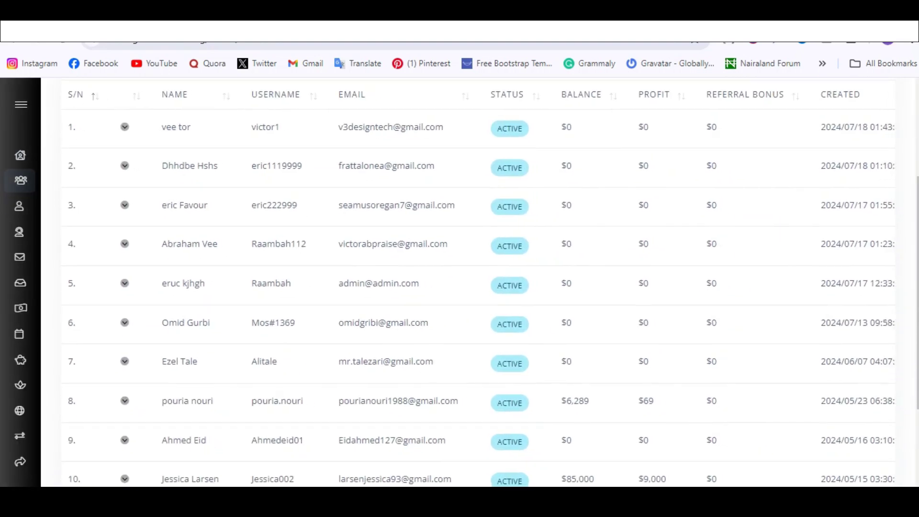
pyautogui.scroll(-3, 479, 287)
pyautogui.scroll(6, 478, 287)
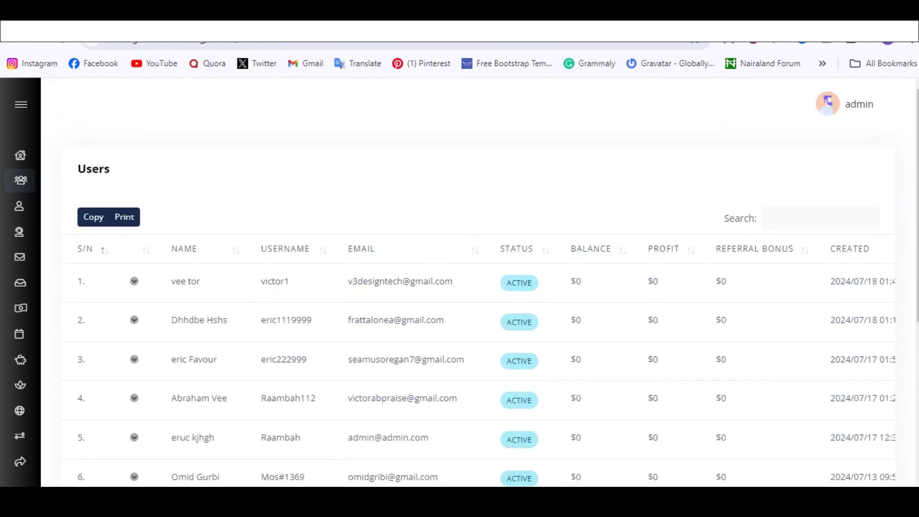
# View the Staffs page, followed by the Support ticket page.
pyautogui.moveTo(19, 205)
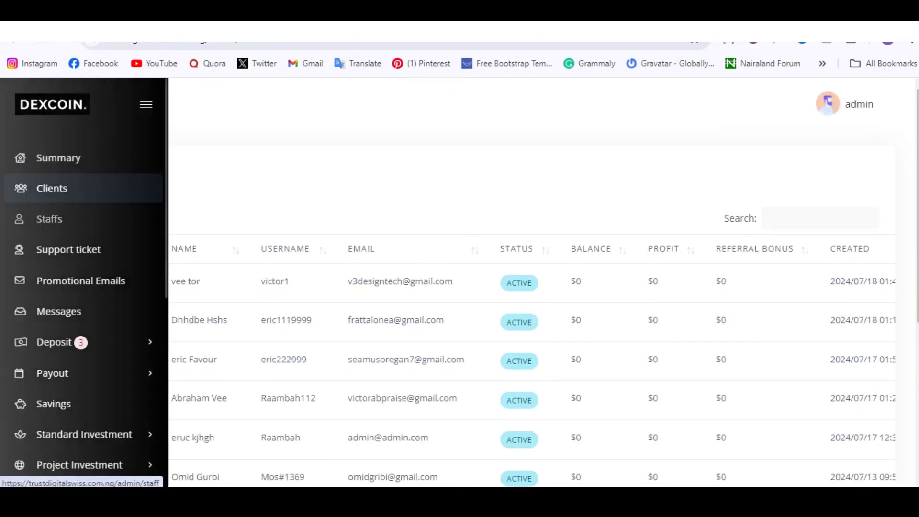
pyautogui.click(48, 219)
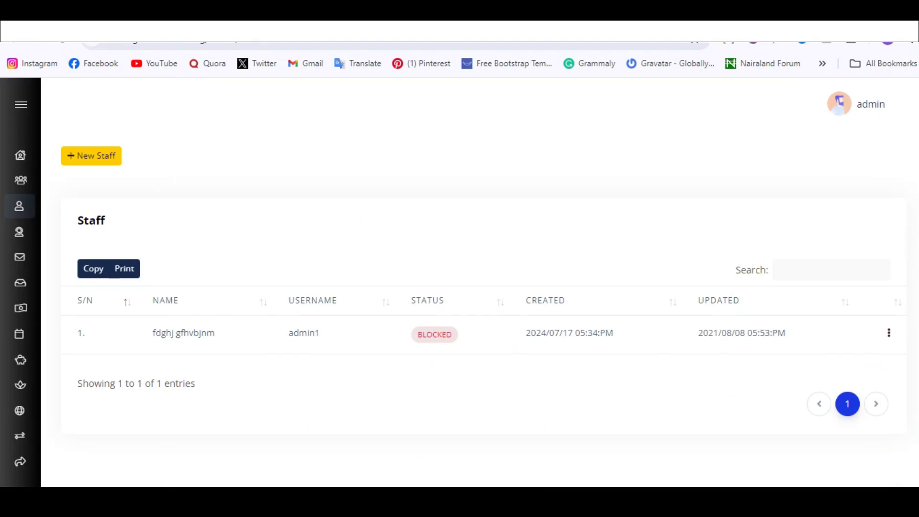
pyautogui.moveTo(29, 281)
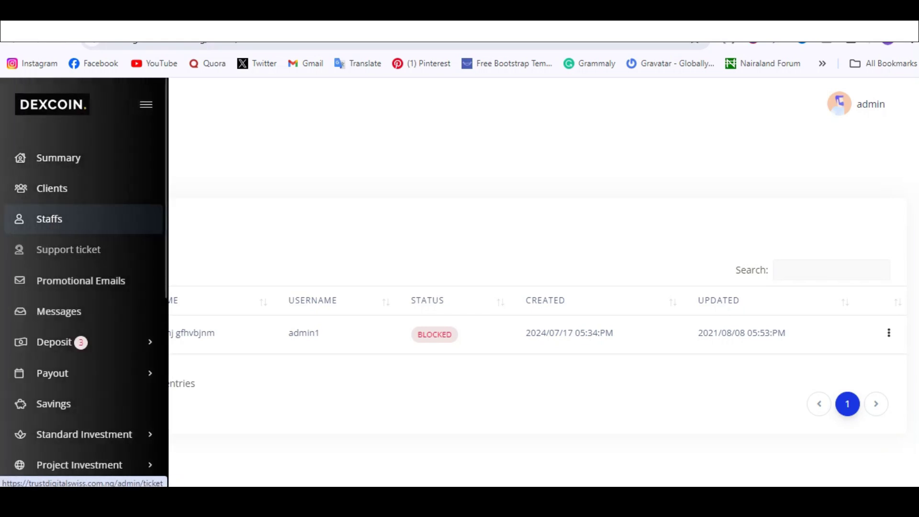
pyautogui.click(68, 249)
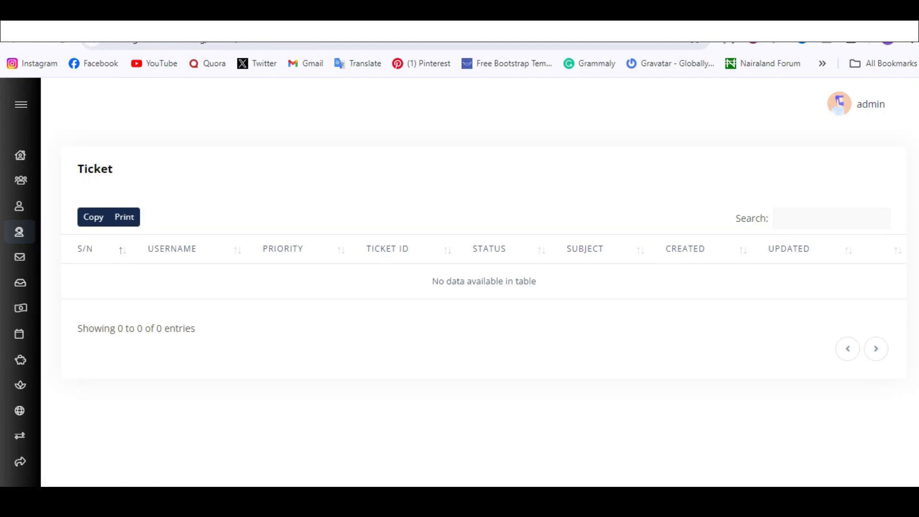
# Examine the Subject and Message fields of the Promotional Emails form, and view the Messages page.
pyautogui.moveTo(29, 281)
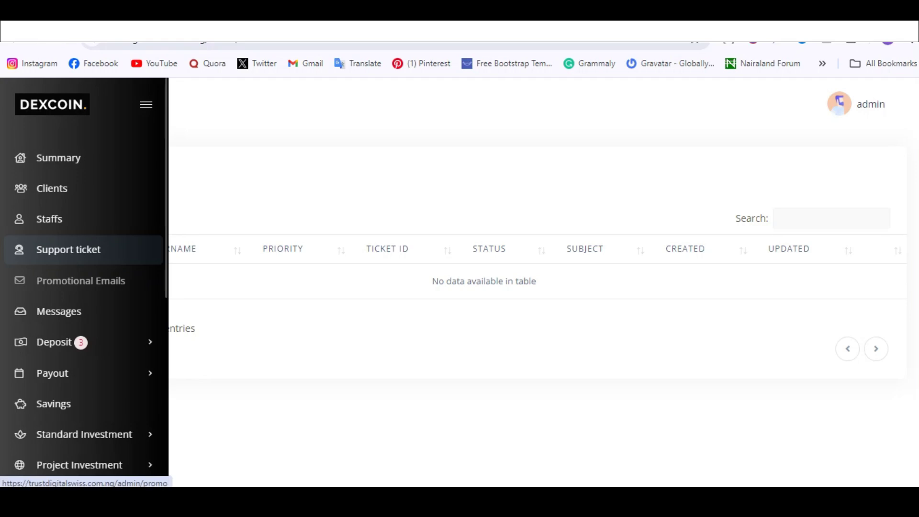
pyautogui.click(80, 280)
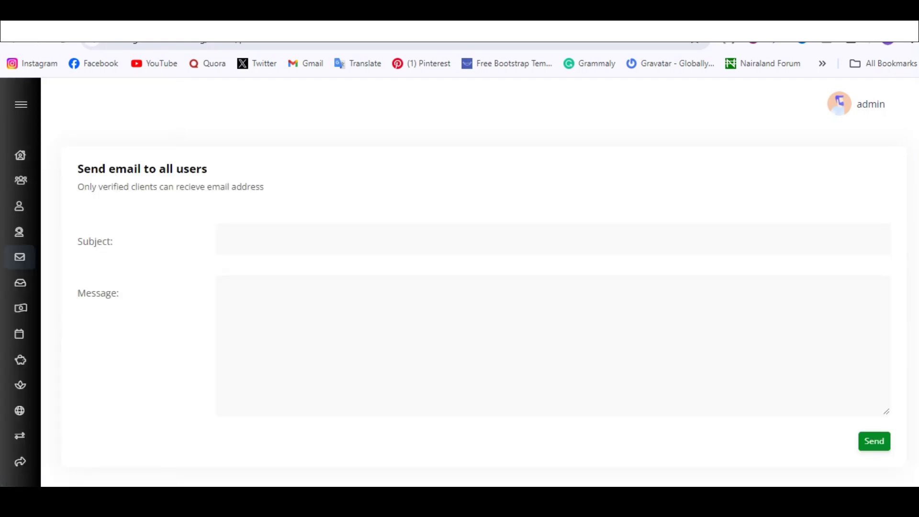
pyautogui.click(297, 239)
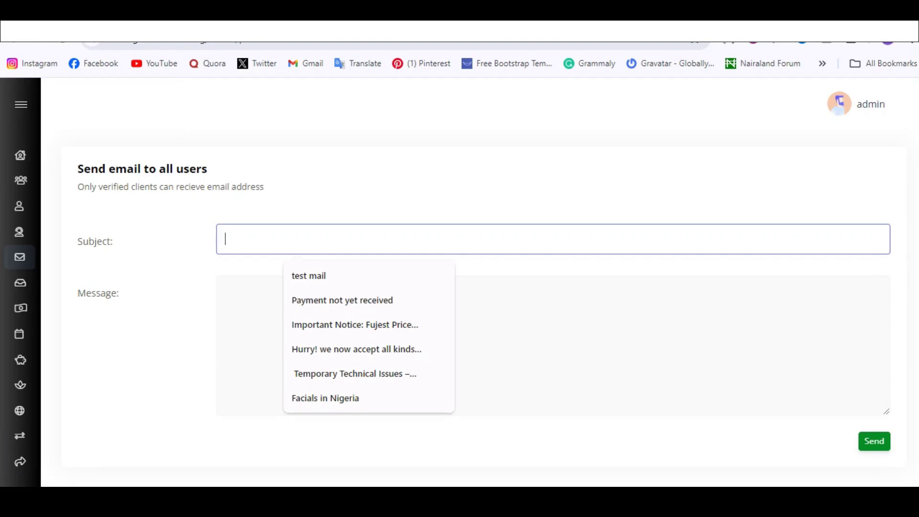
pyautogui.click(225, 288)
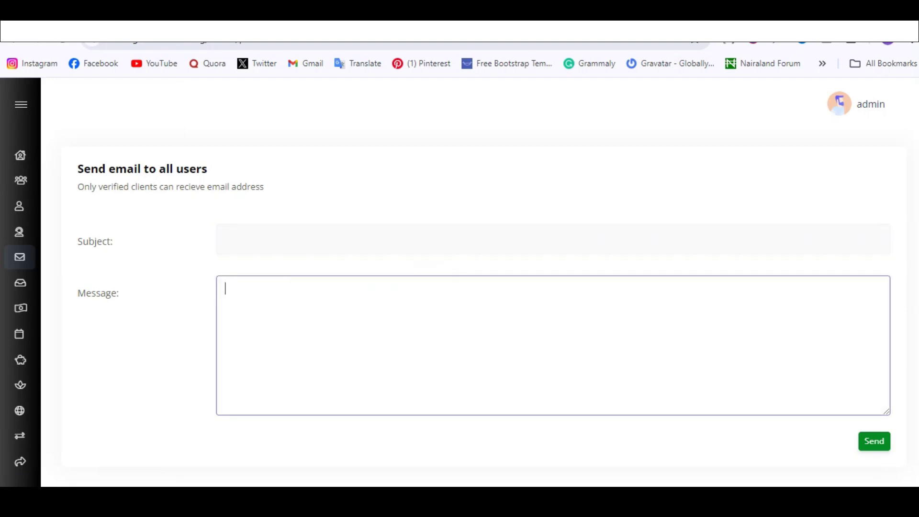
pyautogui.moveTo(20, 283)
pyautogui.click(59, 311)
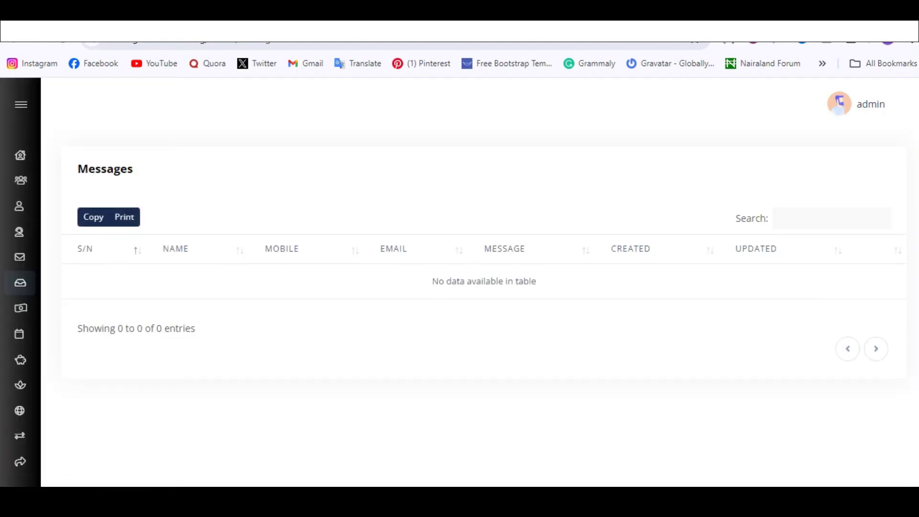
# Open the Deposit settings and examine the deposit email templates, the automated gateways and the manual gateways.
pyautogui.moveTo(20, 282)
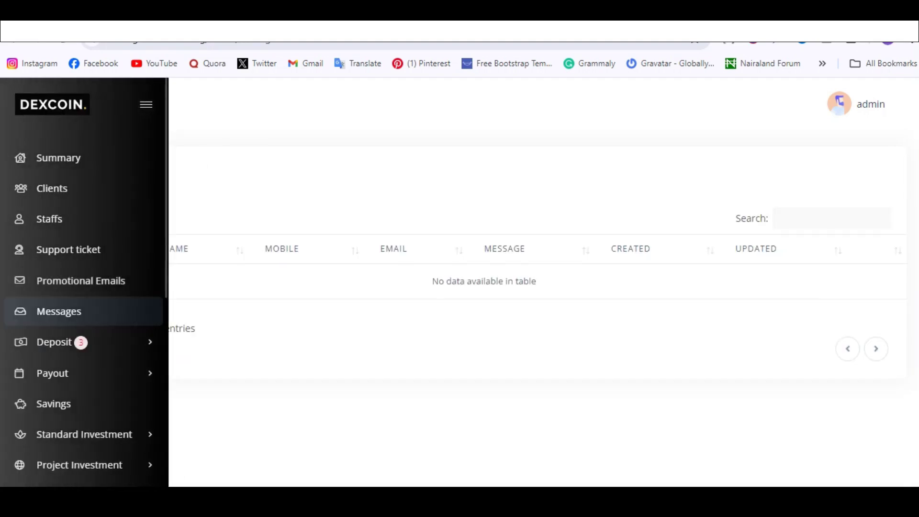
pyautogui.click(54, 342)
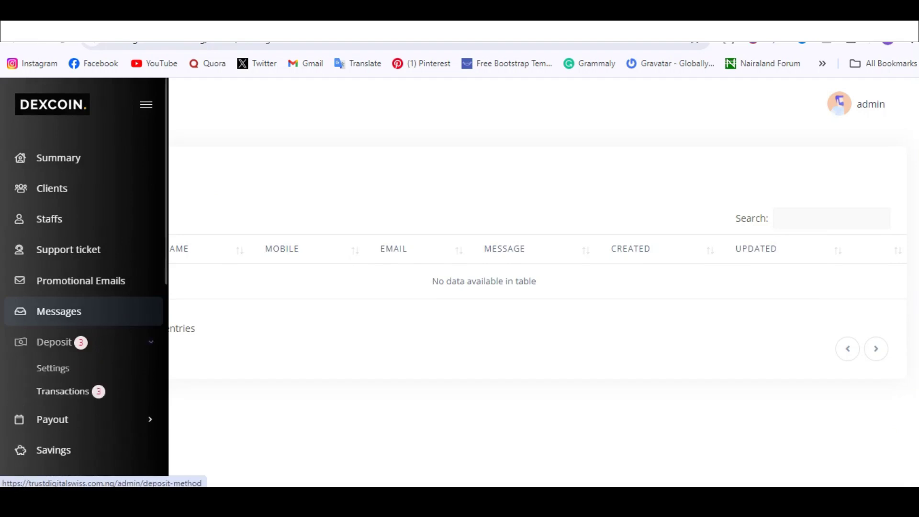
pyautogui.click(53, 368)
pyautogui.scroll(-12, 475, 283)
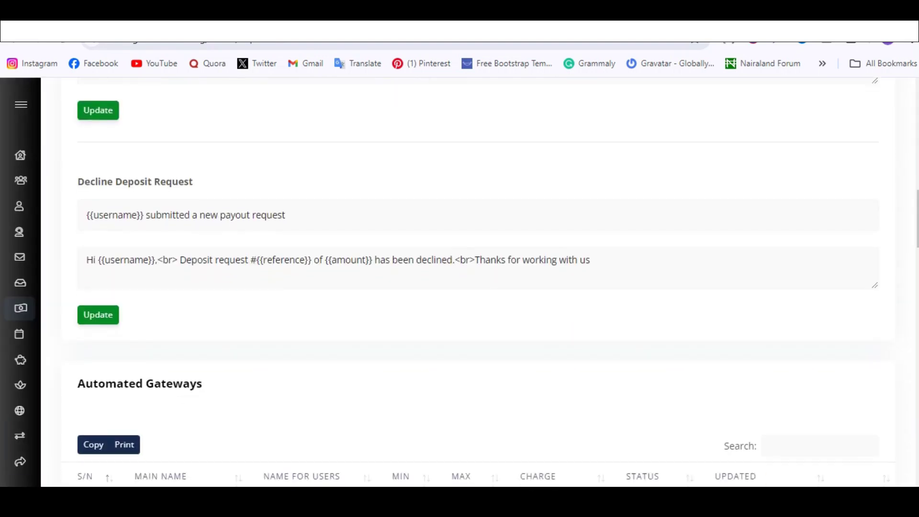
pyautogui.scroll(-3, 479, 283)
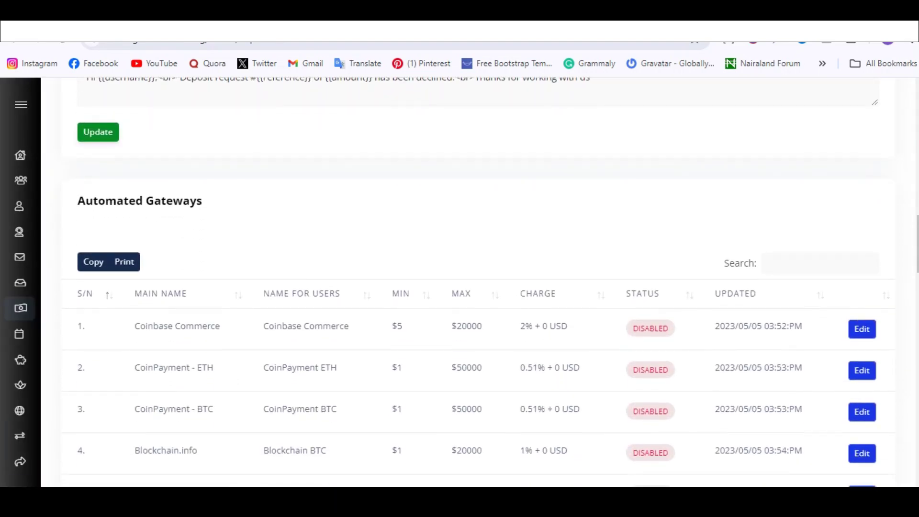
pyautogui.scroll(-4, 474, 282)
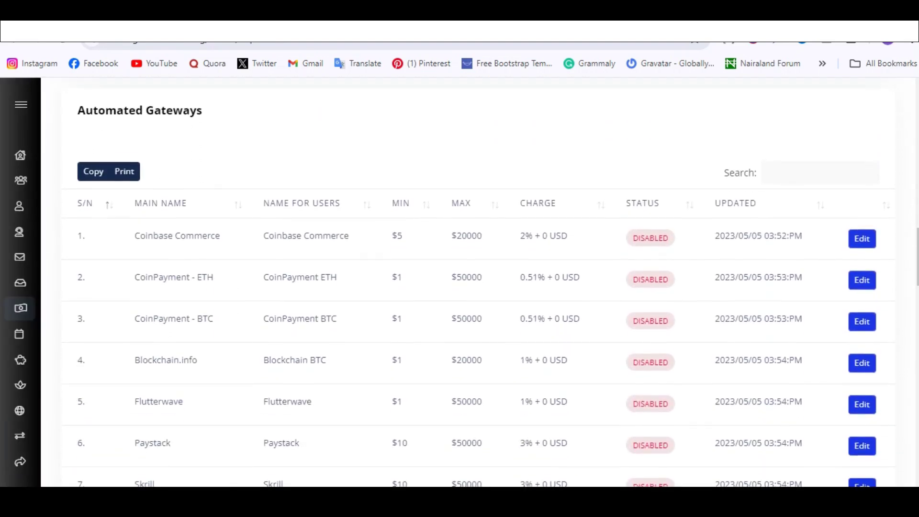
pyautogui.scroll(2, 473, 282)
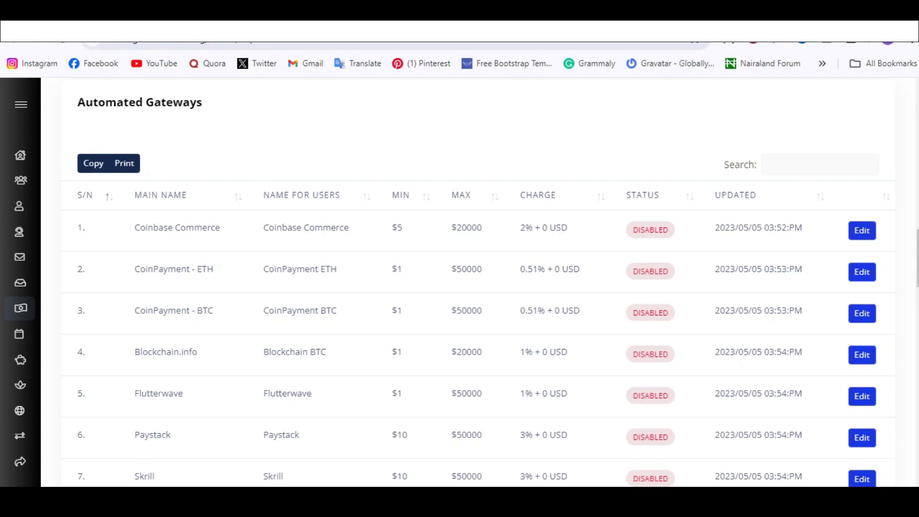
pyautogui.scroll(-5, 478, 289)
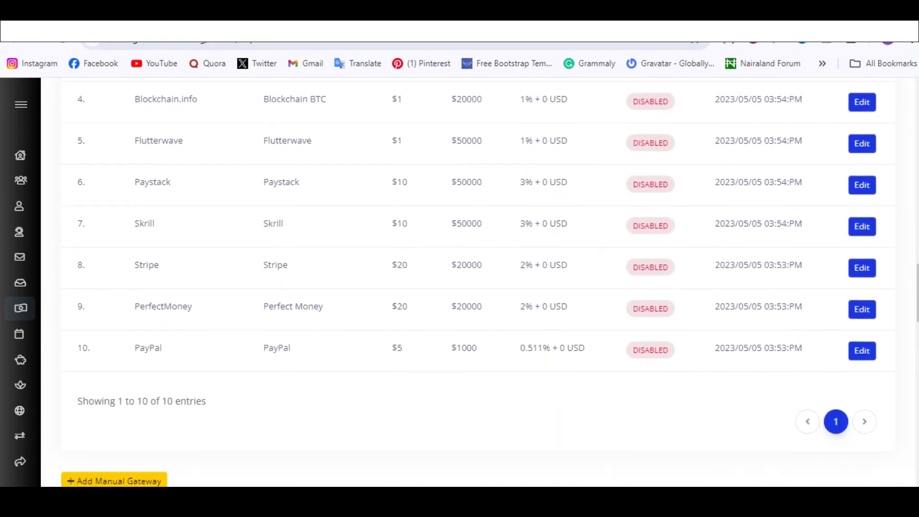
pyautogui.scroll(-10, 478, 289)
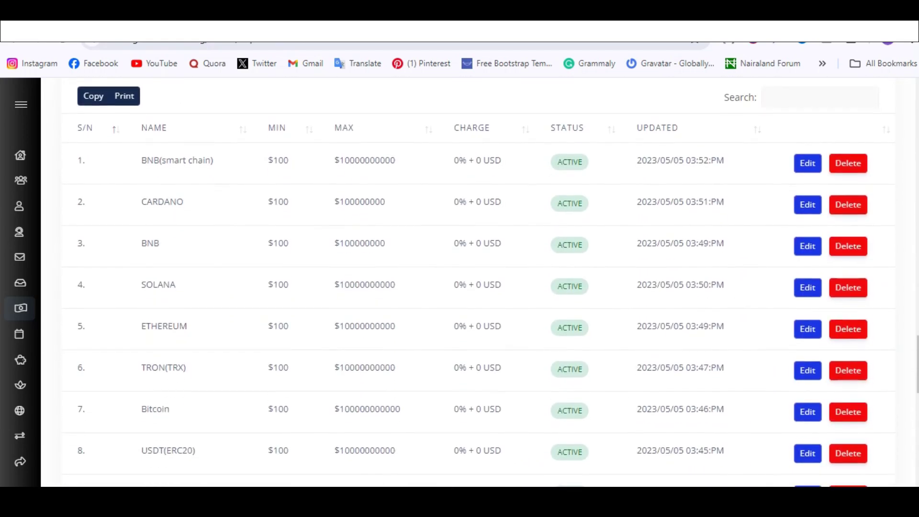
pyautogui.scroll(1, 478, 290)
pyautogui.scroll(-8, 478, 289)
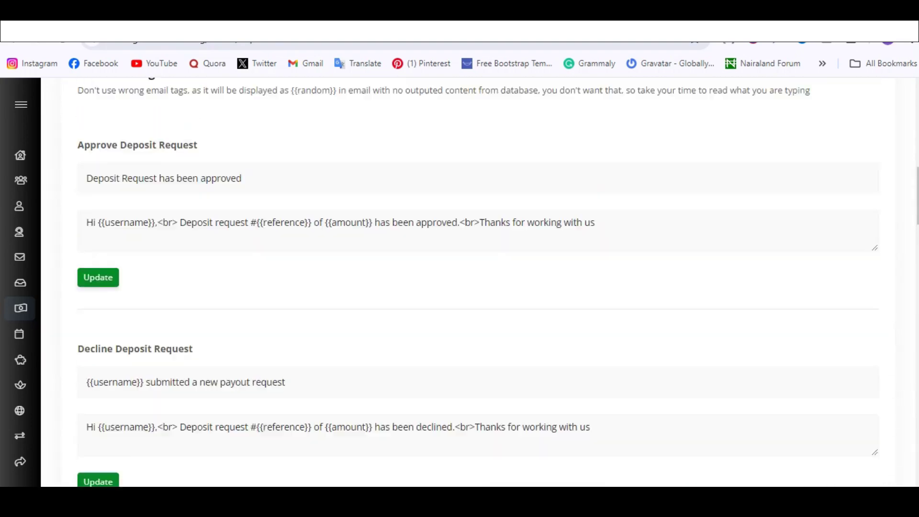
# Open the Deposit transactions and look through the deposit logs and the Bank transfer table.
pyautogui.scroll(10, 478, 289)
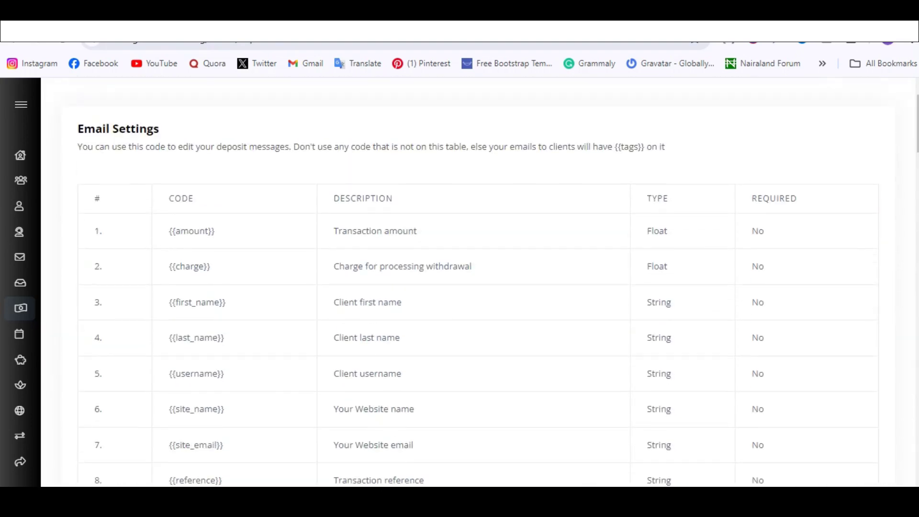
pyautogui.scroll(1, 478, 289)
pyautogui.moveTo(41, 391)
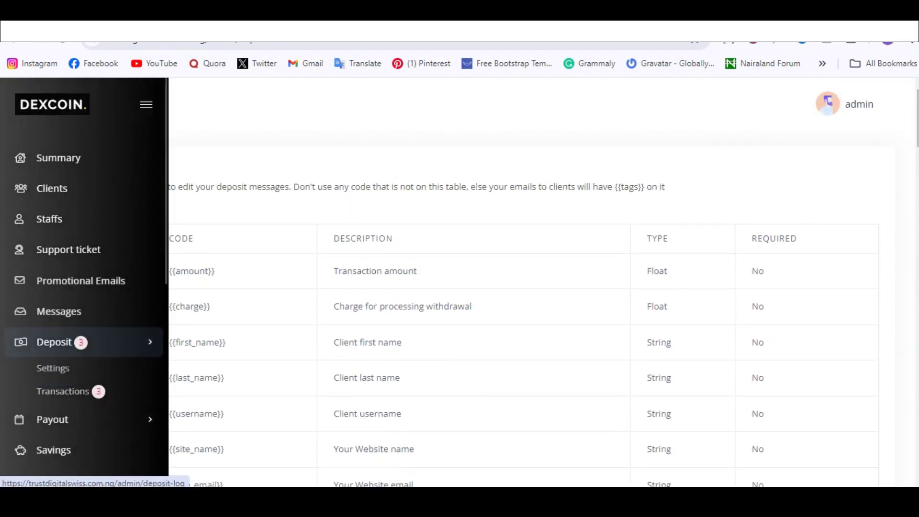
pyautogui.click(62, 392)
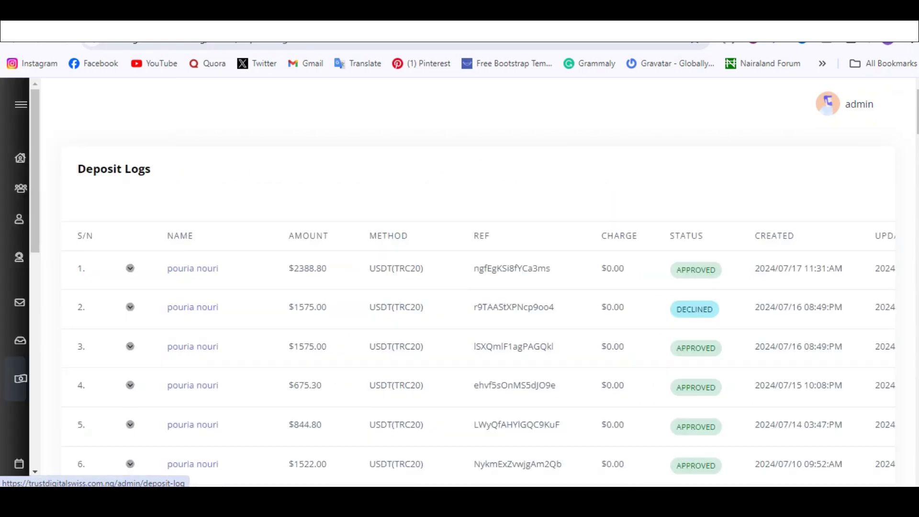
pyautogui.scroll(-8, 479, 287)
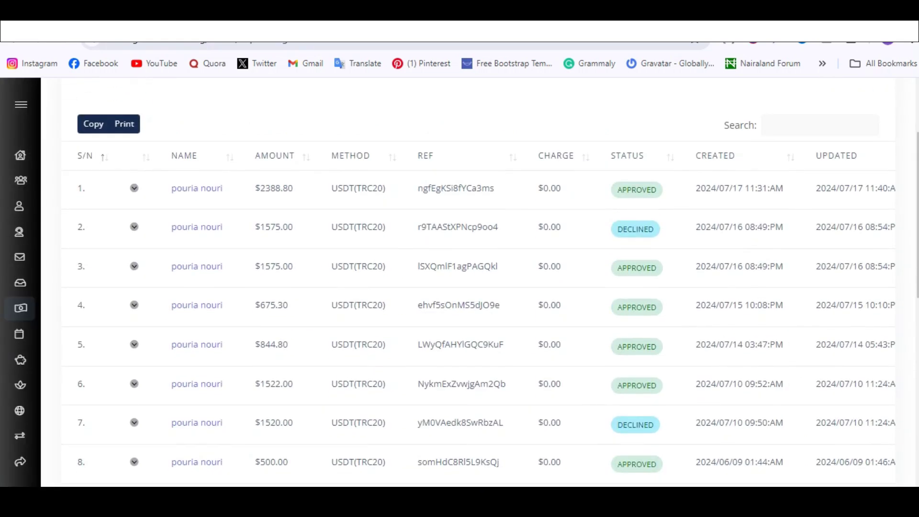
pyautogui.scroll(-3, 479, 287)
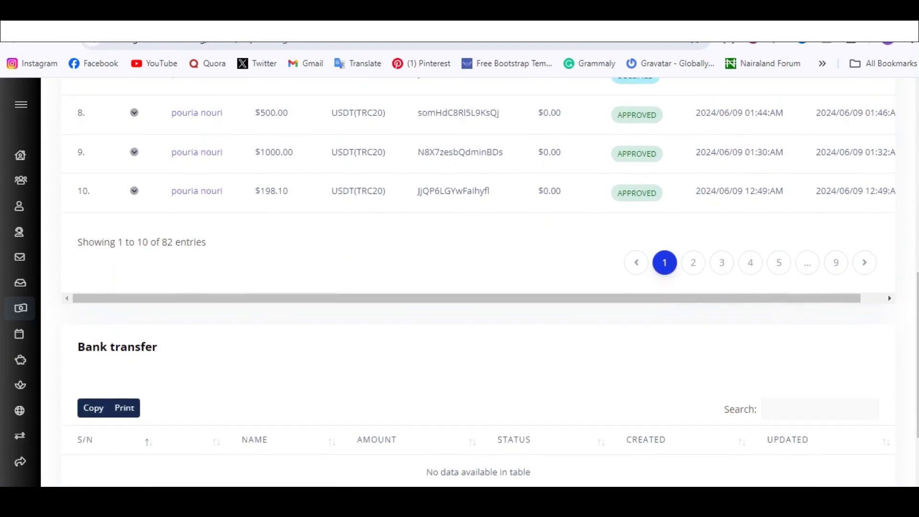
# Open the Payout settings and examine the email settings and the list of payout methods.
pyautogui.moveTo(20, 333)
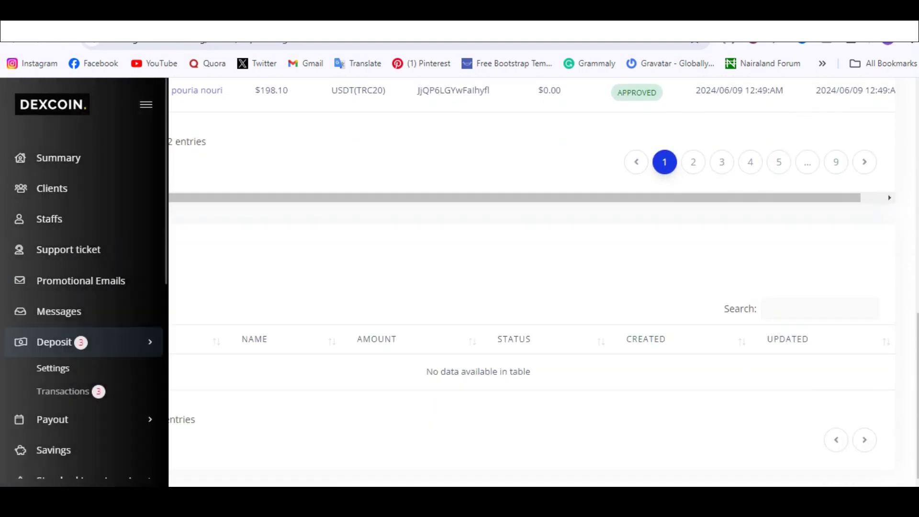
pyautogui.click(52, 420)
pyautogui.scroll(-1, 52, 411)
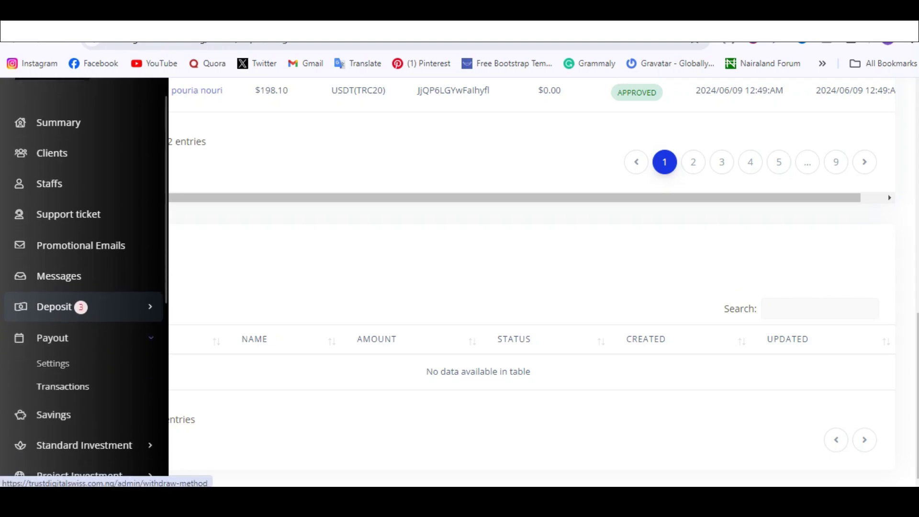
pyautogui.click(53, 363)
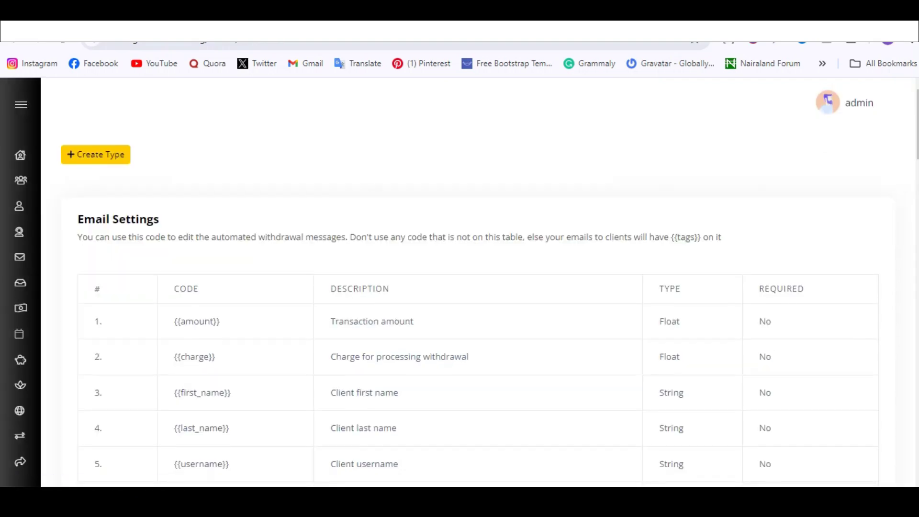
pyautogui.scroll(-20, 469, 282)
pyautogui.scroll(-13, 474, 283)
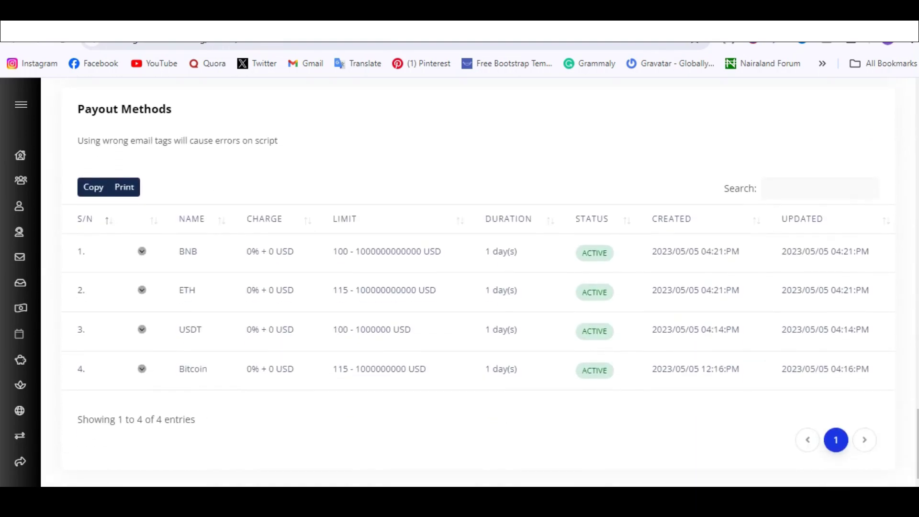
pyautogui.scroll(7, 479, 283)
# View the Savings page of the admin panel.
pyautogui.moveTo(38, 399)
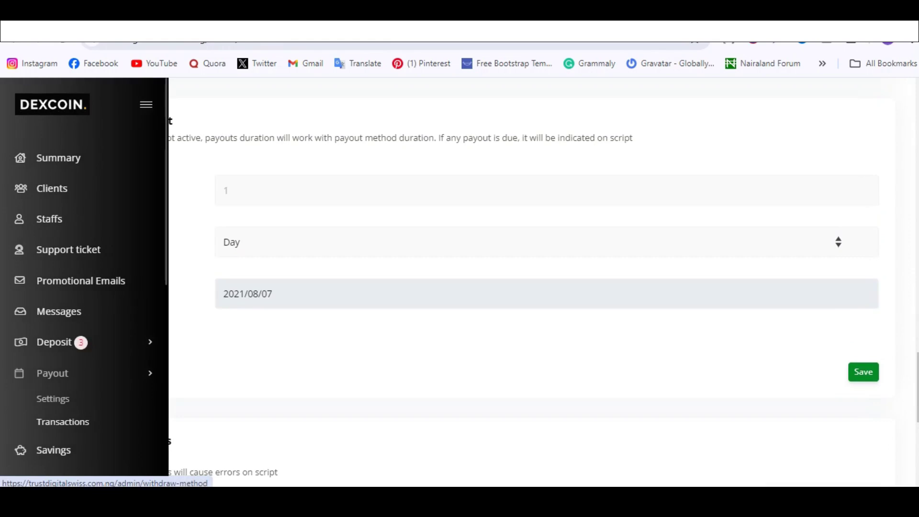
pyautogui.scroll(-3, 52, 399)
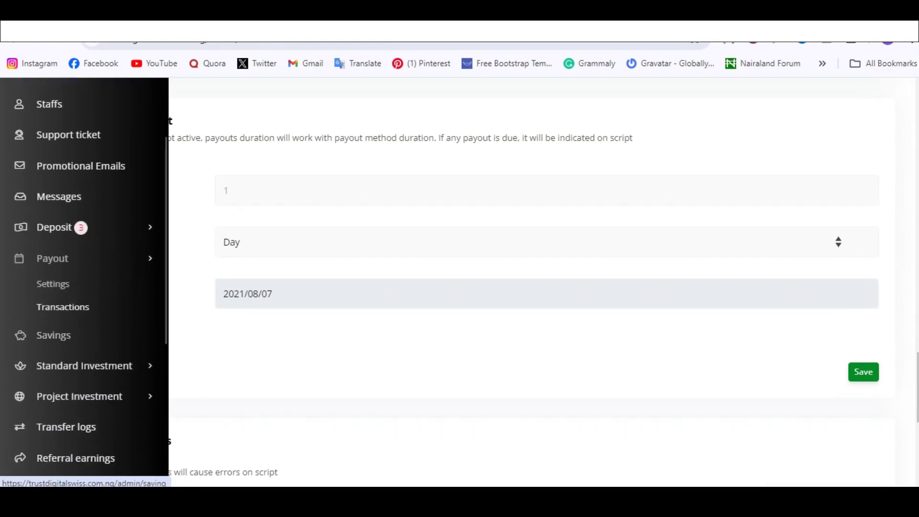
pyautogui.click(53, 336)
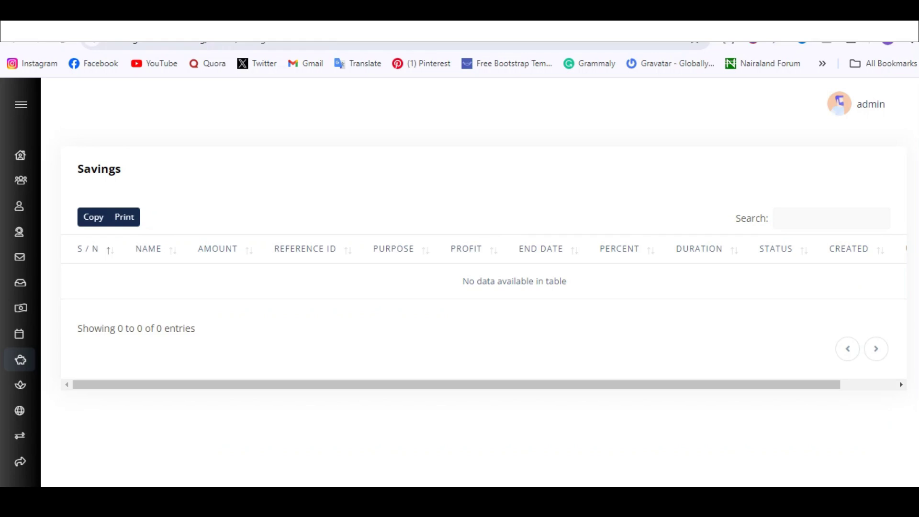
# Open the Homepage editor under Website design and examine its editable text content and images.
pyautogui.moveTo(29, 373)
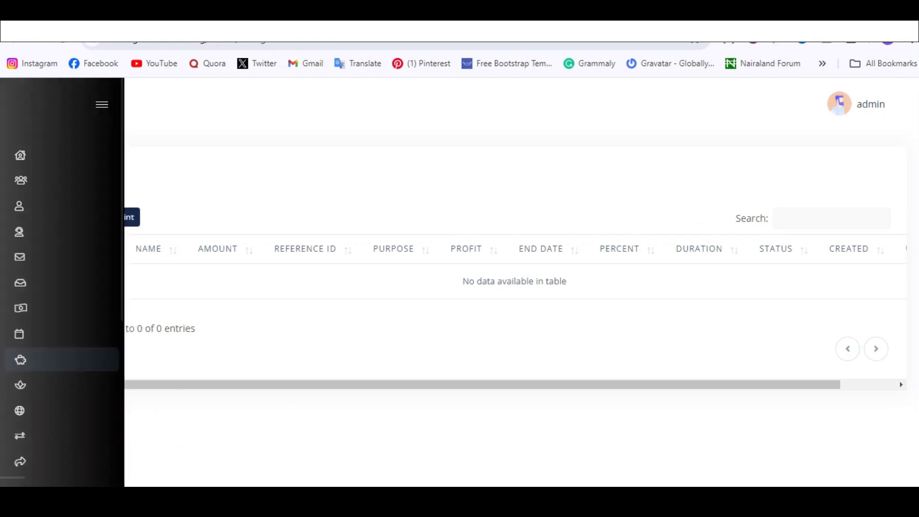
pyautogui.scroll(-5, 52, 328)
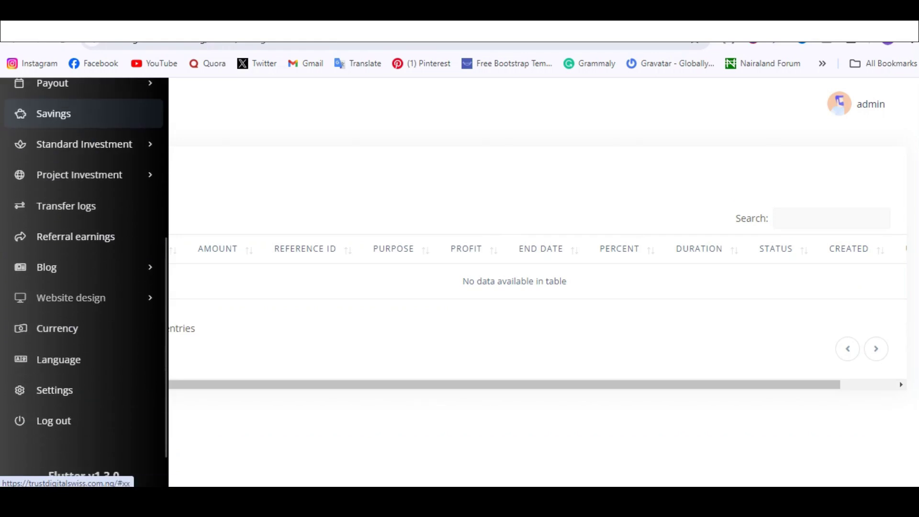
pyautogui.click(71, 297)
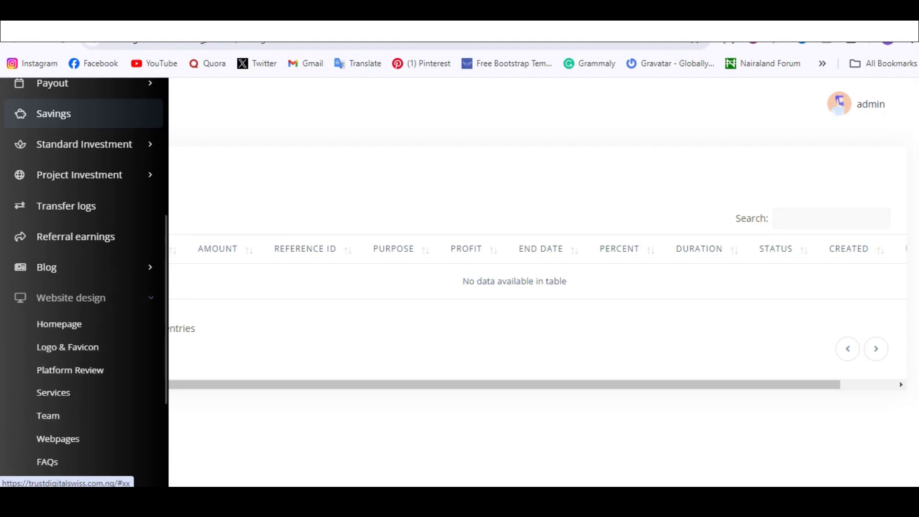
pyautogui.click(59, 324)
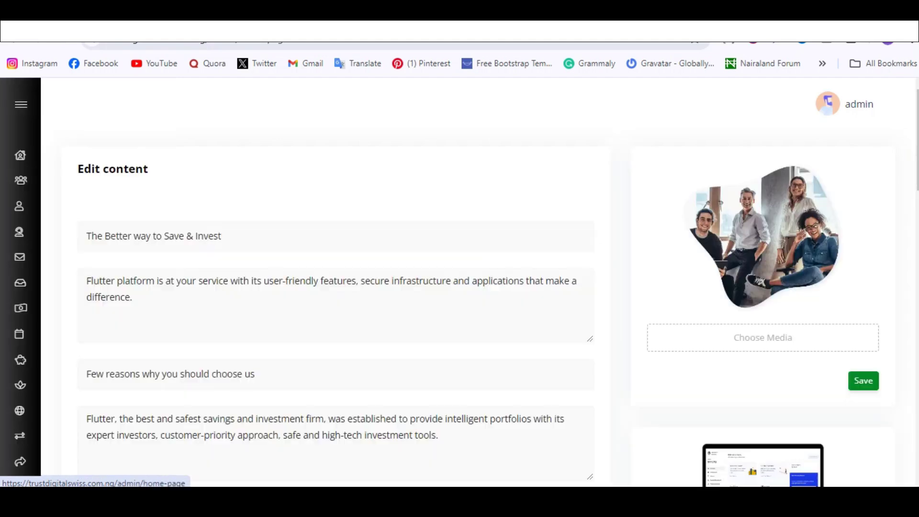
pyautogui.scroll(-7, 479, 283)
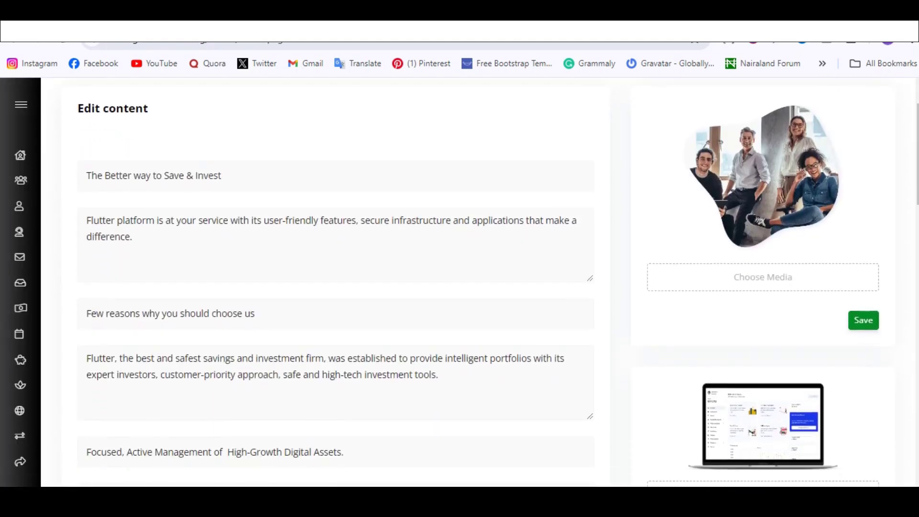
pyautogui.scroll(-10, 479, 282)
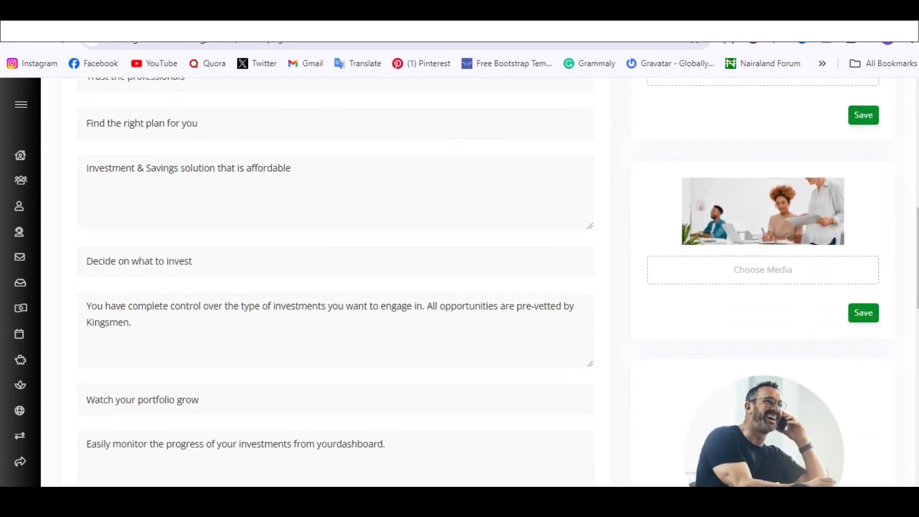
pyautogui.scroll(-7, 478, 282)
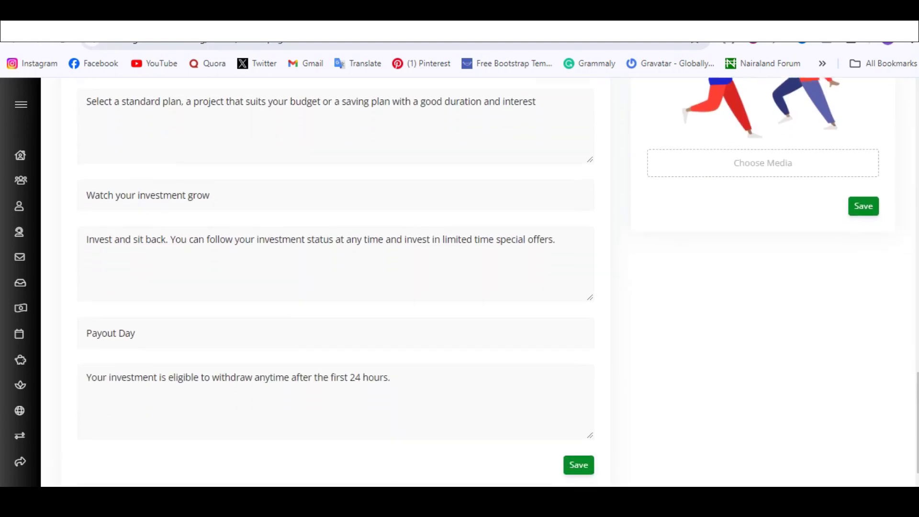
pyautogui.scroll(3, 479, 283)
pyautogui.scroll(20, 479, 283)
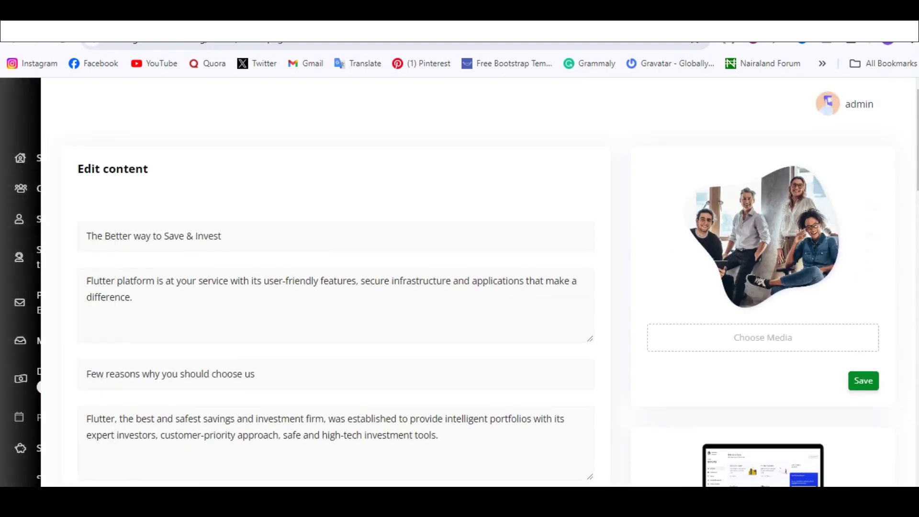
# Expand the Standard Investment options, and view the Currency page with its list of currencies.
pyautogui.moveTo(29, 433)
pyautogui.click(62, 433)
pyautogui.scroll(-7, 81, 305)
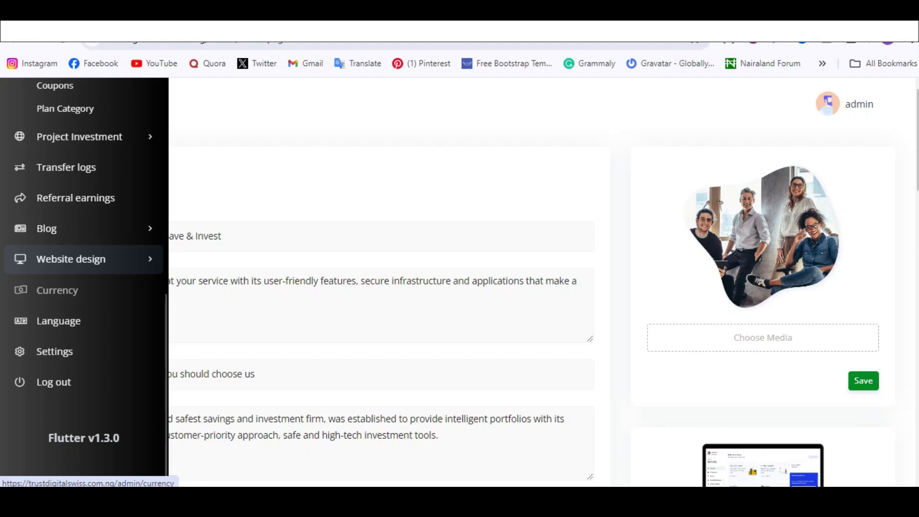
pyautogui.click(57, 290)
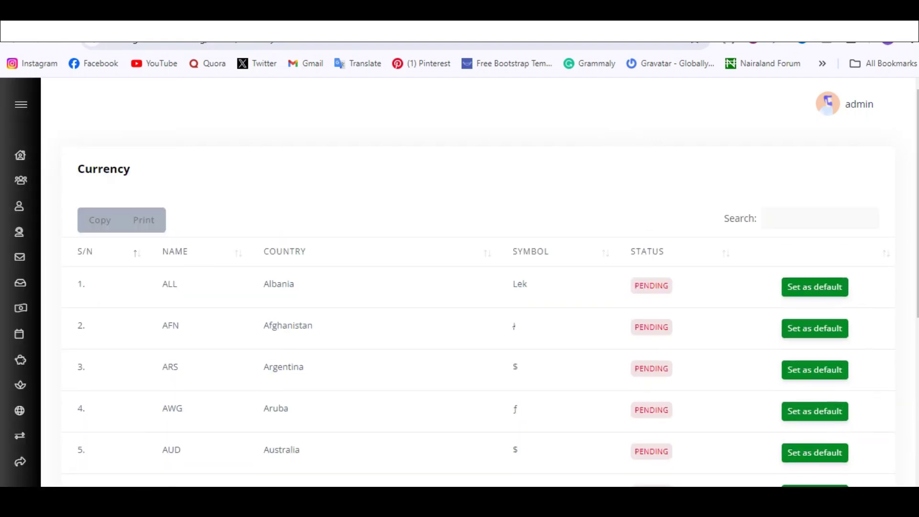
pyautogui.scroll(-5, 479, 283)
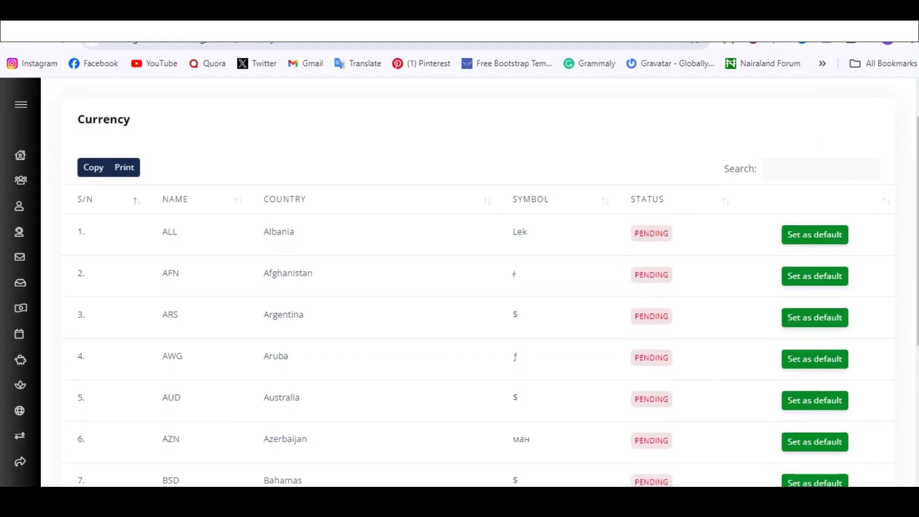
pyautogui.scroll(6, 478, 282)
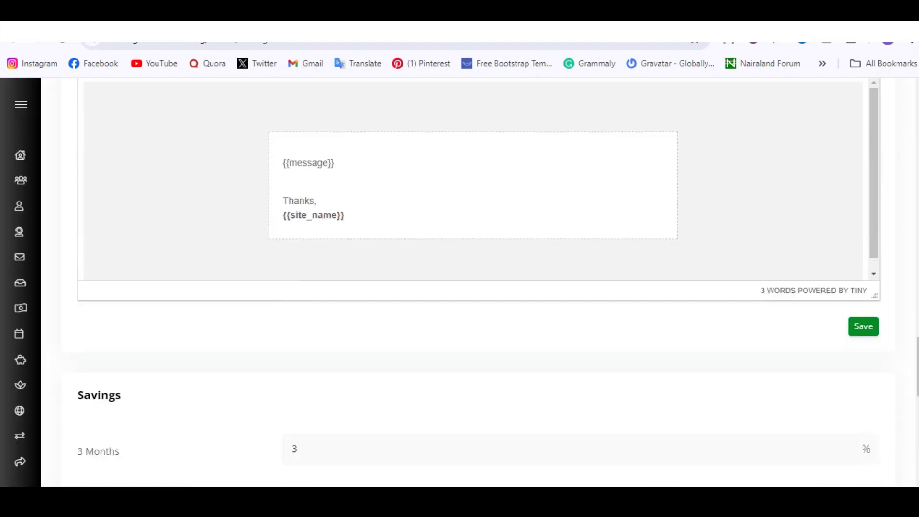
# Examine the Savings and Security sections of the Settings page, and return to the Summary page.
pyautogui.scroll(-5, 479, 282)
pyautogui.scroll(-4, 469, 282)
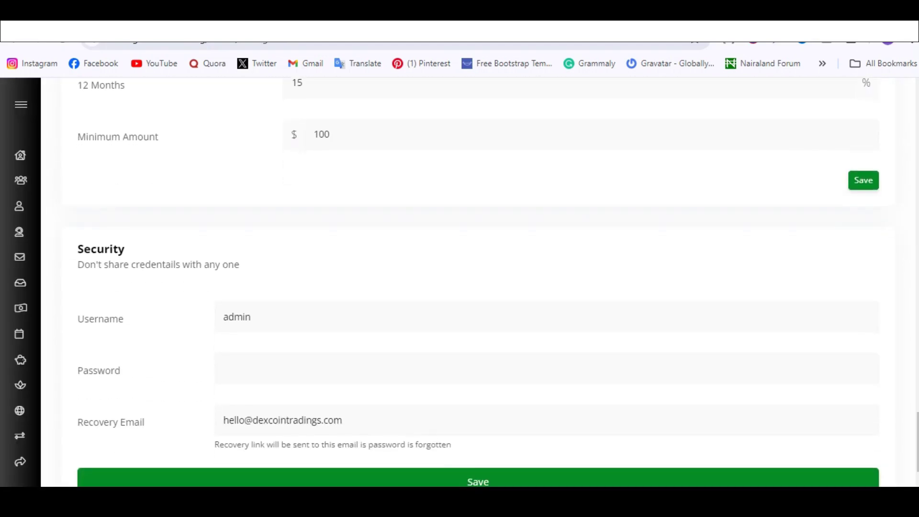
pyautogui.moveTo(21, 180)
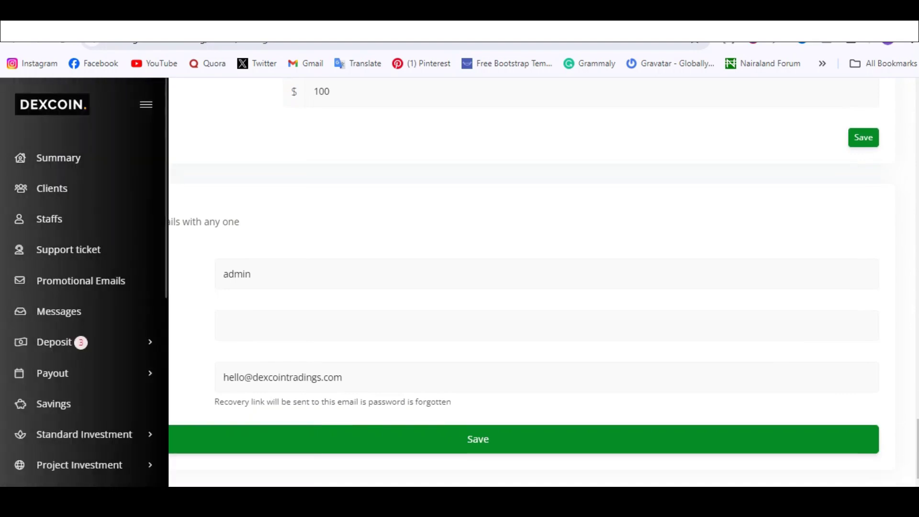
pyautogui.click(59, 158)
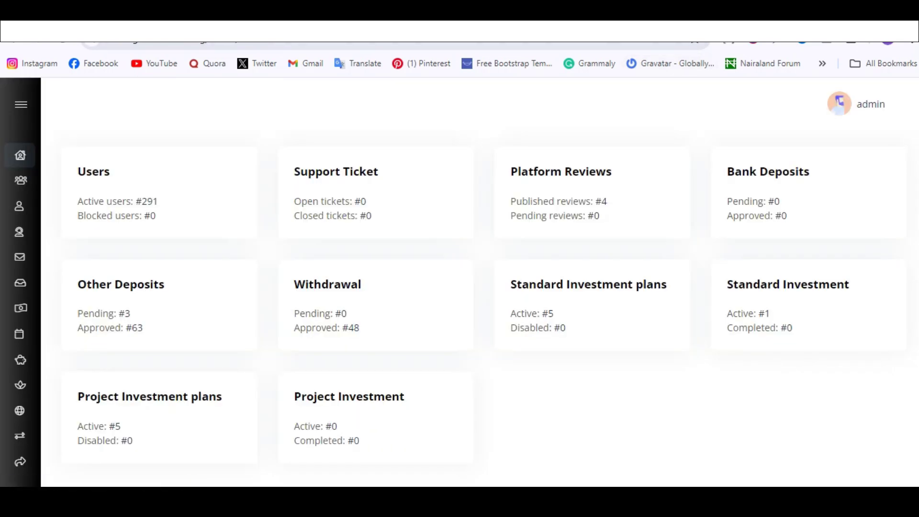
# Switch past the cPanel page to the PMASTECK HOST website and go to its domain name search.
pyautogui.hotkey('ctrl', 'Tab')
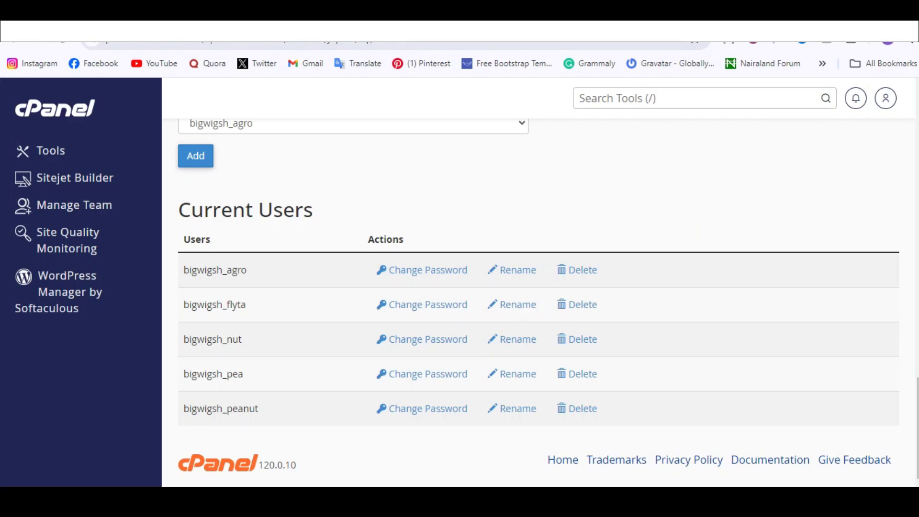
pyautogui.hotkey('ctrl', 'Tab')
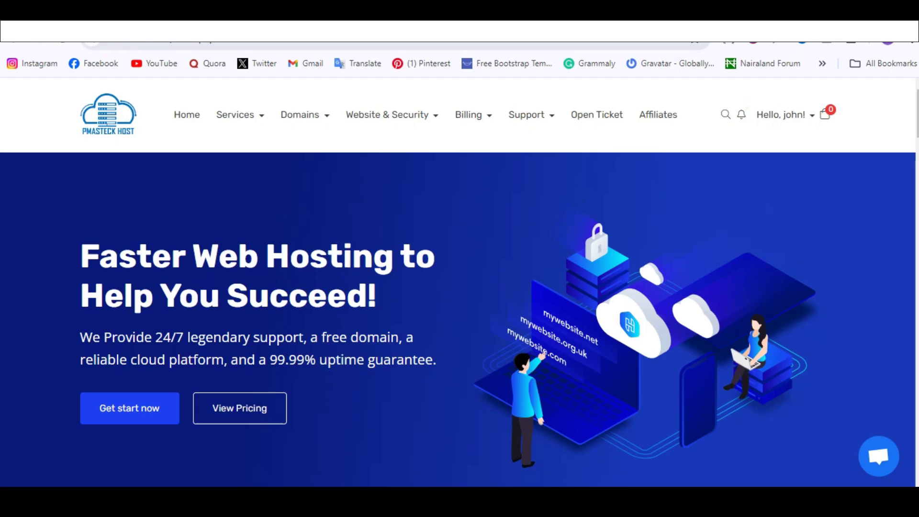
pyautogui.scroll(-4, 459, 311)
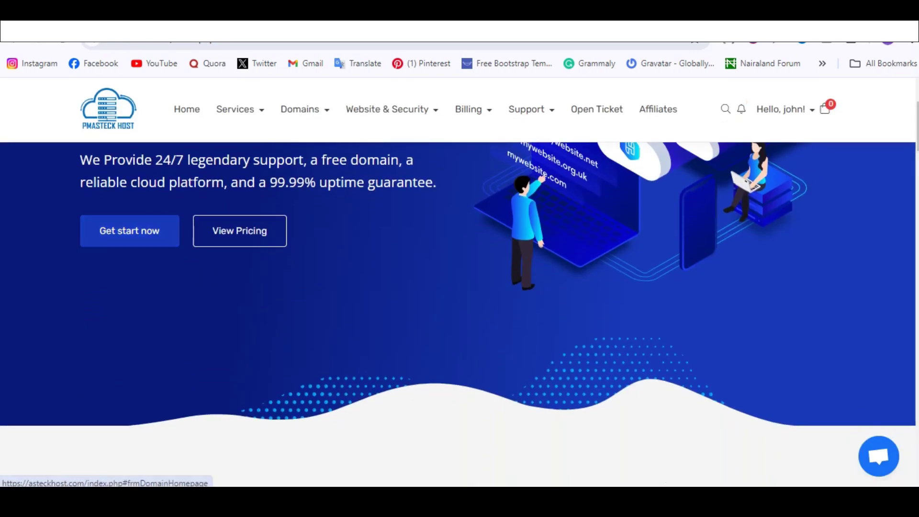
pyautogui.click(130, 231)
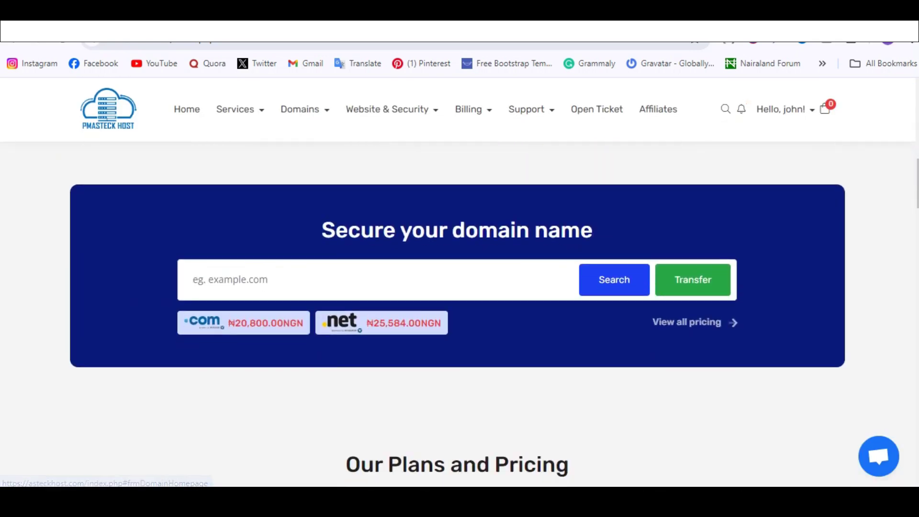
# Fill the domain search with the suggestion eliteexcalibur.com and alter it to eliteexcalibucdr.com.
pyautogui.click(193, 279)
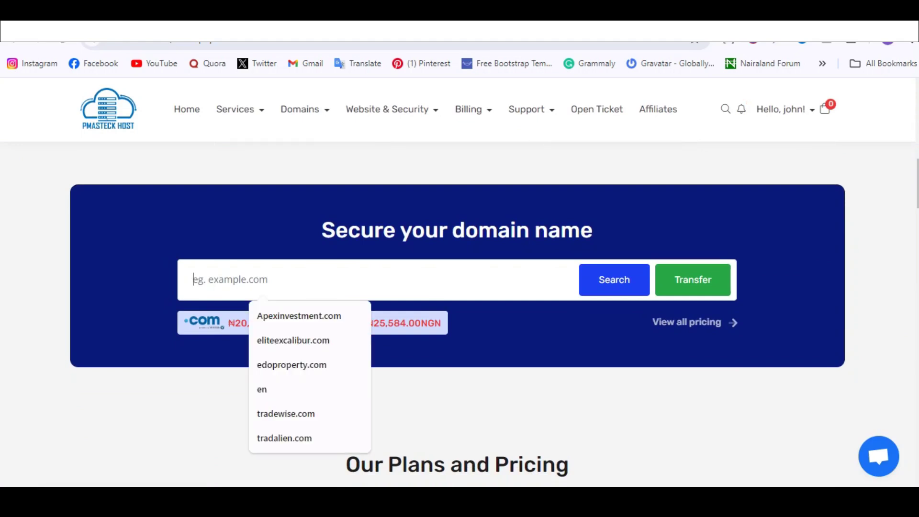
pyautogui.press('Down')
pyautogui.press('Down')
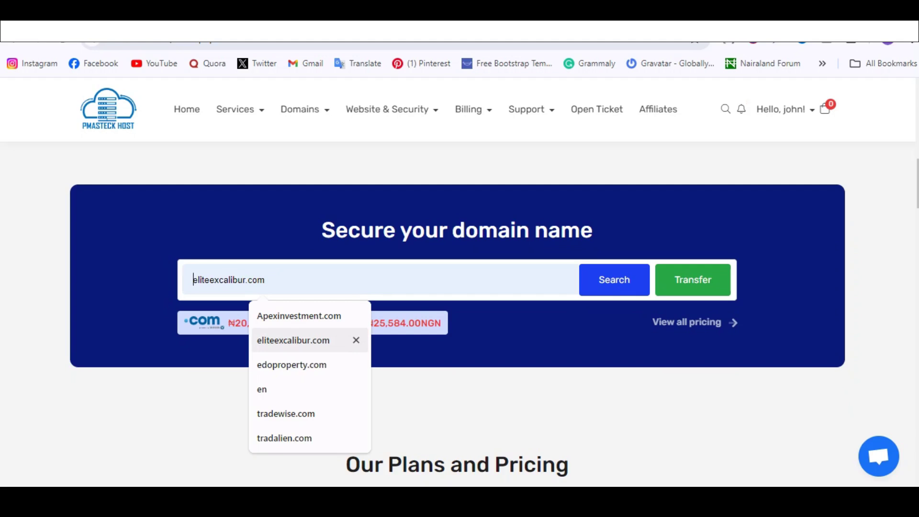
pyautogui.press('Return')
pyautogui.click(249, 280)
pyautogui.write('c')
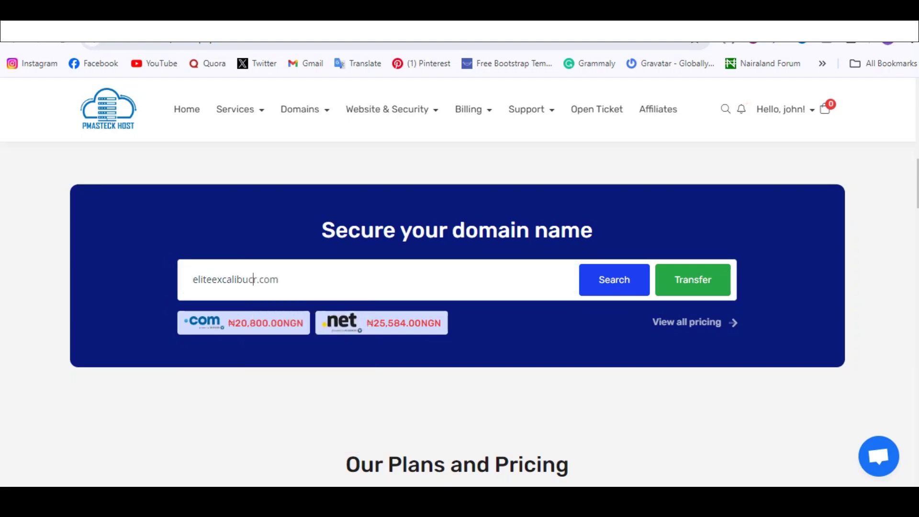
pyautogui.write('d')
pyautogui.scroll(2, 457, 287)
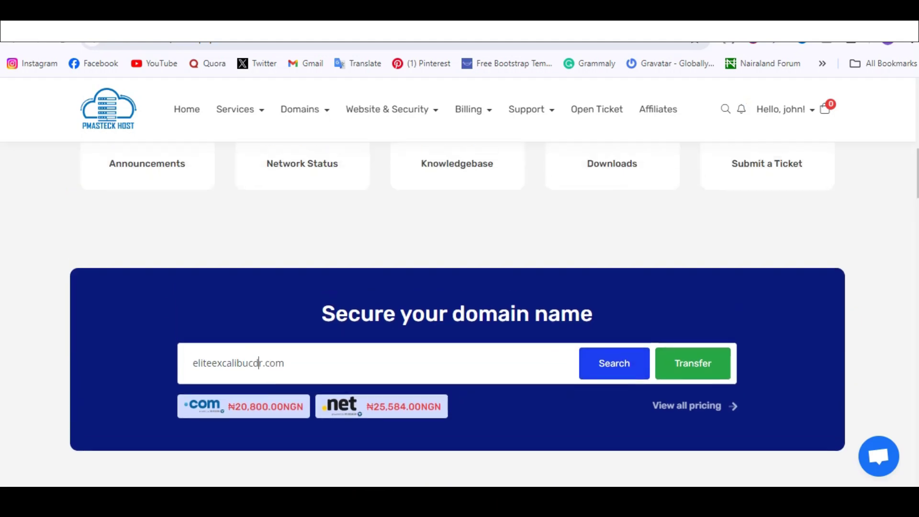
# Open the page for ordering new services on the PMASTECK HOST website.
pyautogui.scroll(5, 458, 383)
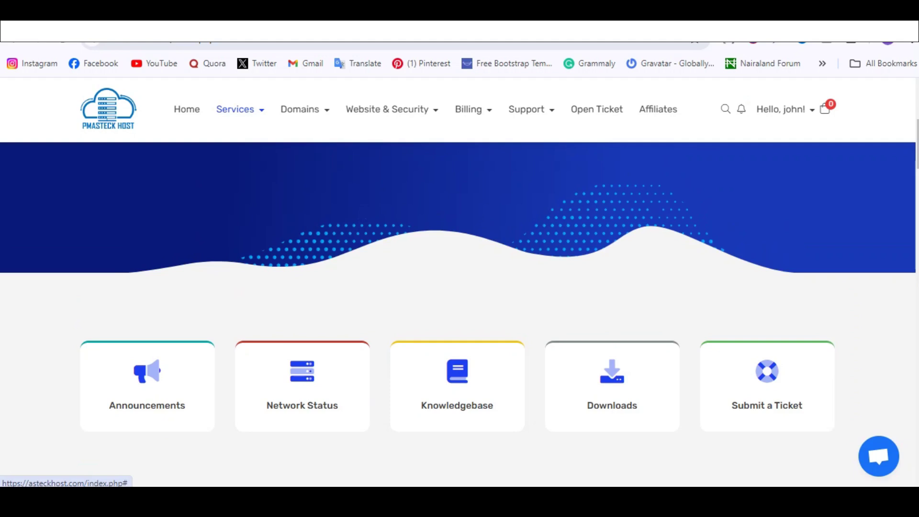
pyautogui.click(235, 109)
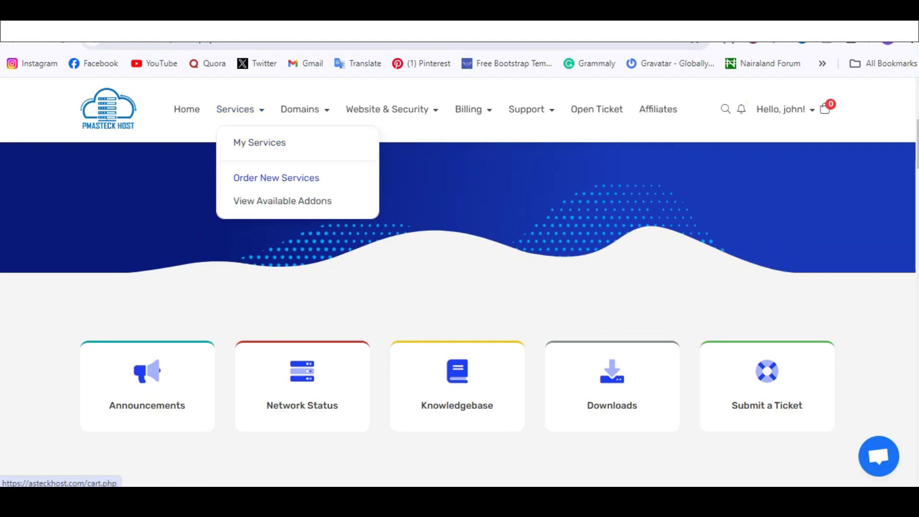
pyautogui.click(276, 177)
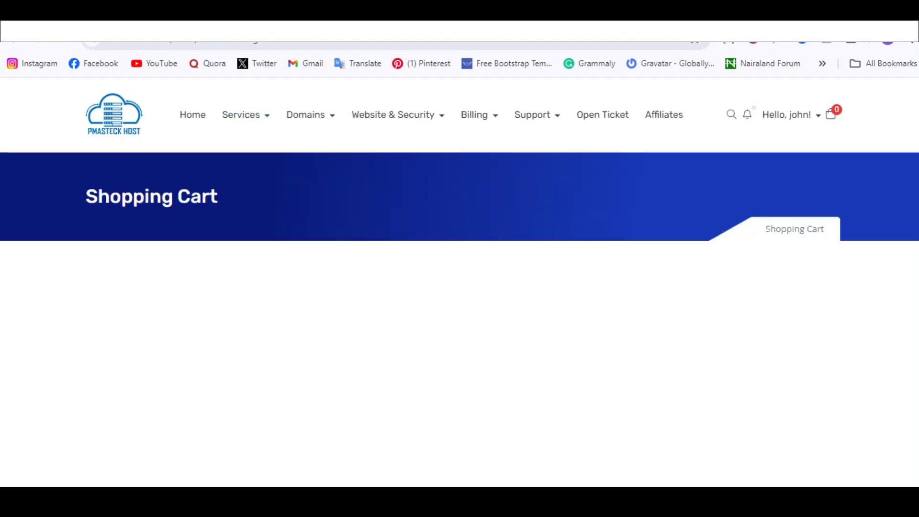
# Examine the features and prices of the Shared Hosting plans Macro Basic Shared, Basic, Premium and Advance.
pyautogui.scroll(-4, 460, 316)
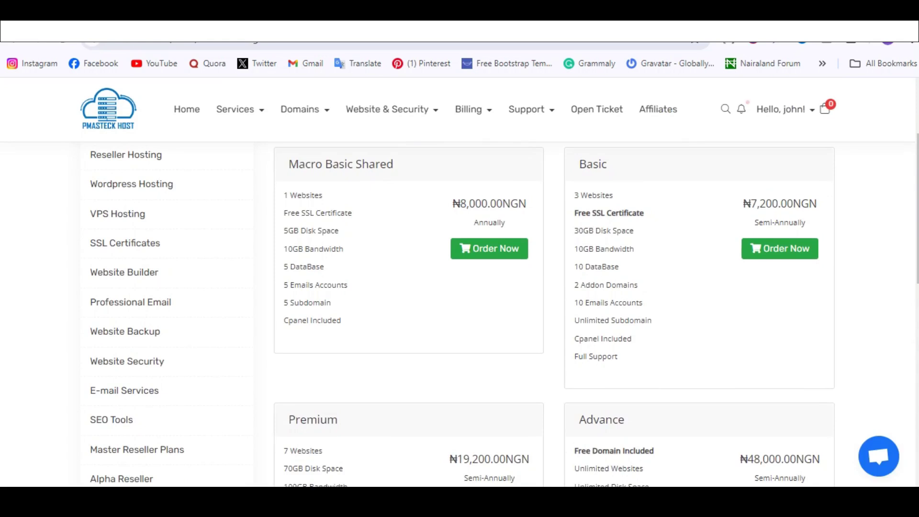
pyautogui.scroll(-1, 460, 316)
pyautogui.scroll(1, 460, 316)
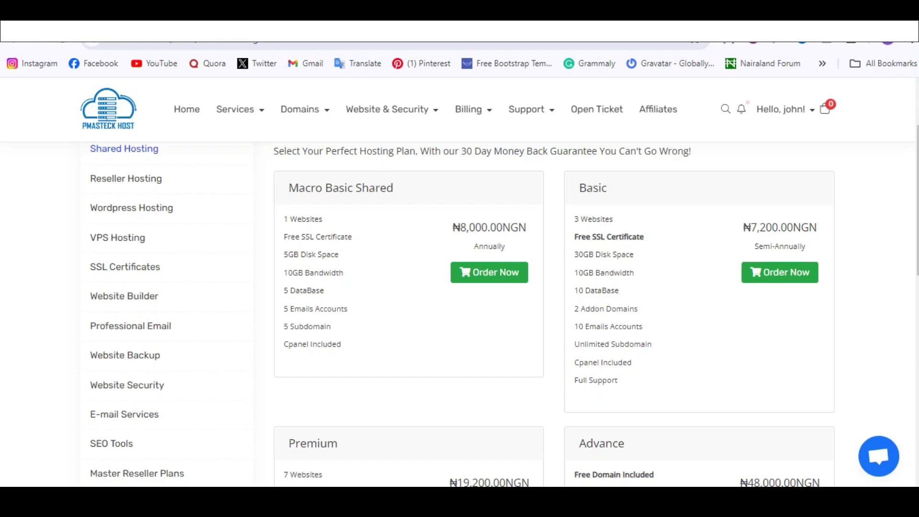
pyautogui.scroll(-5, 459, 315)
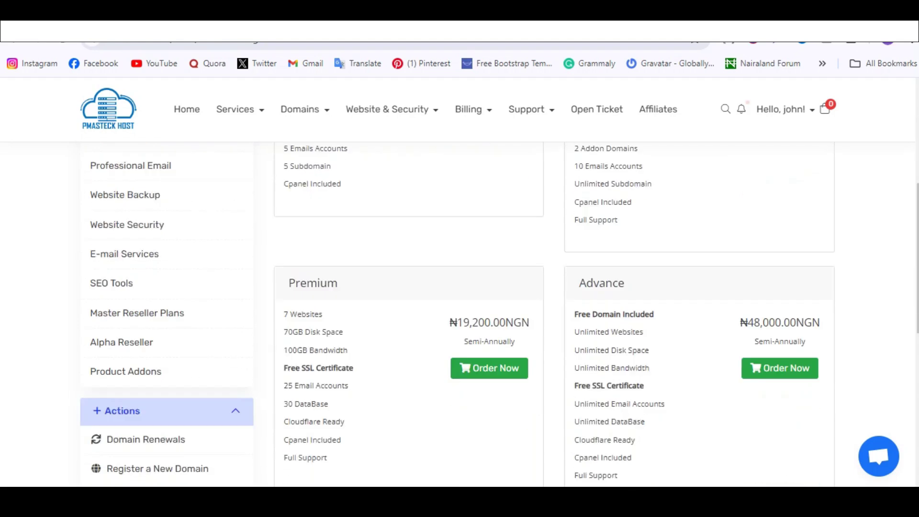
pyautogui.scroll(5, 459, 315)
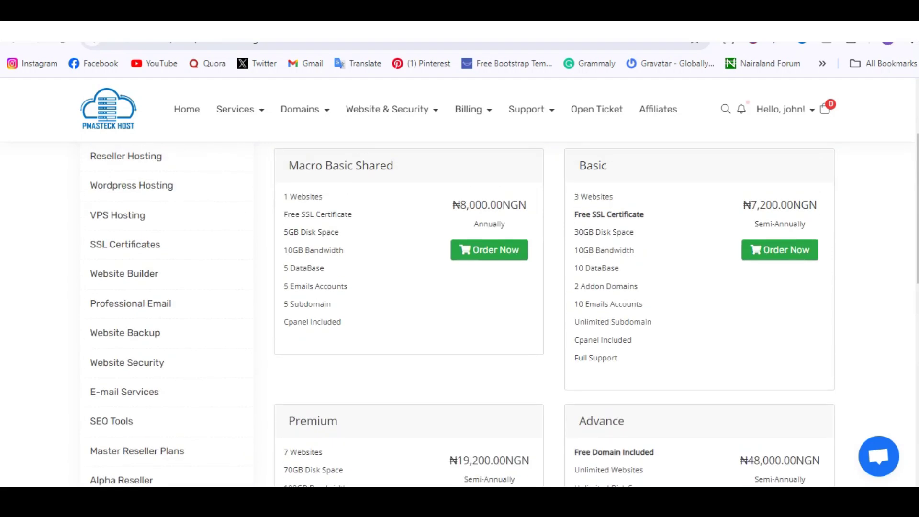
pyautogui.scroll(-2, 460, 316)
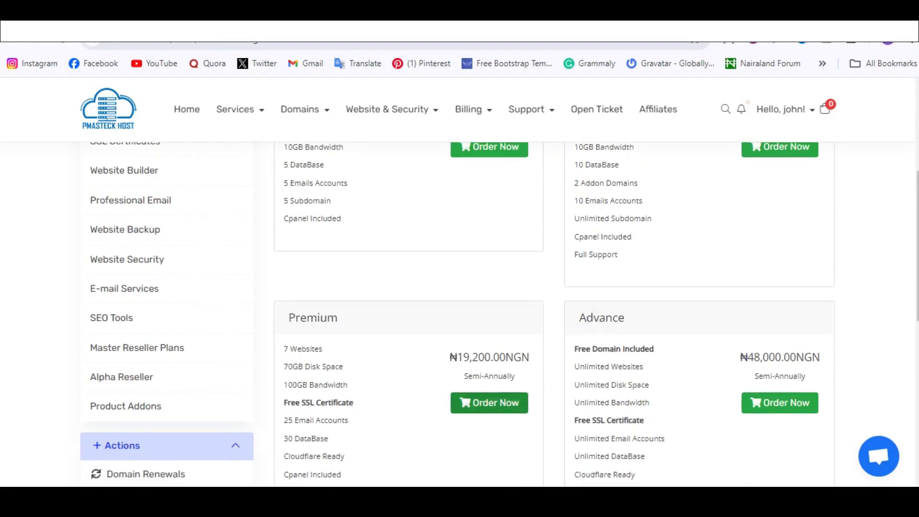
pyautogui.scroll(1, 459, 316)
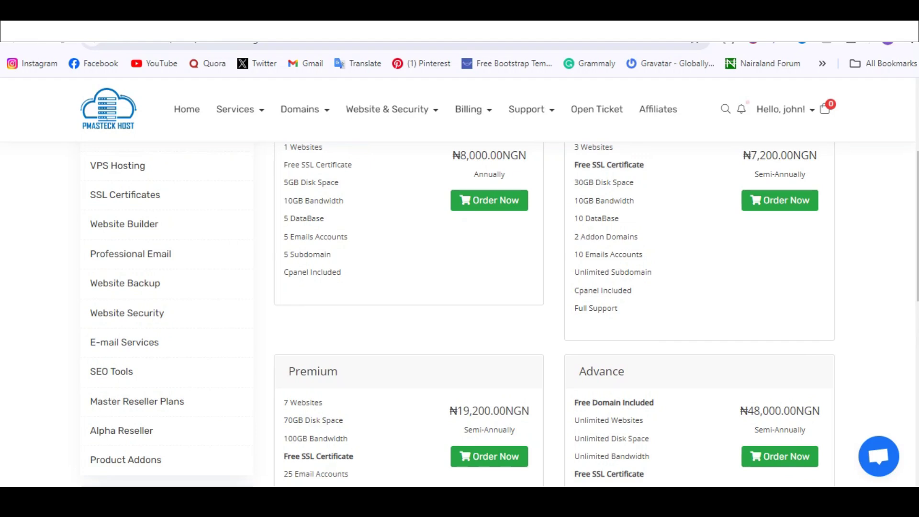
pyautogui.scroll(2, 460, 316)
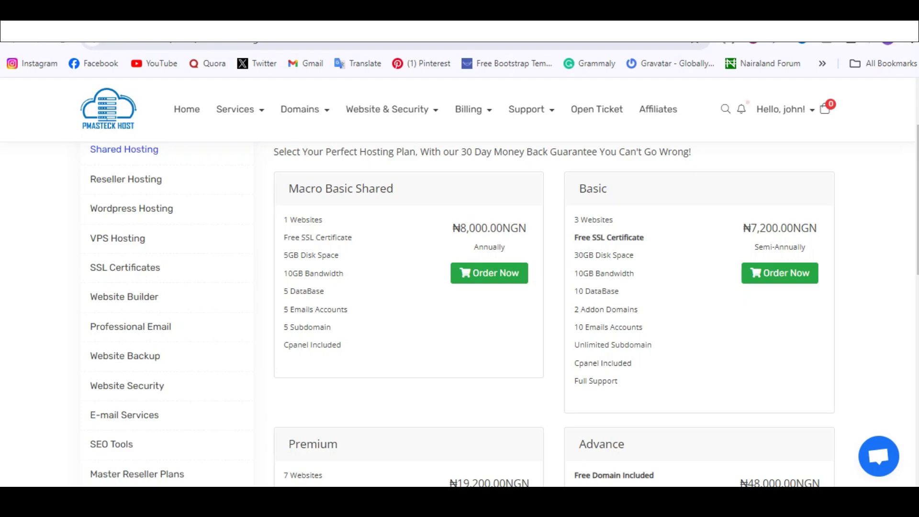
pyautogui.scroll(-1, 460, 314)
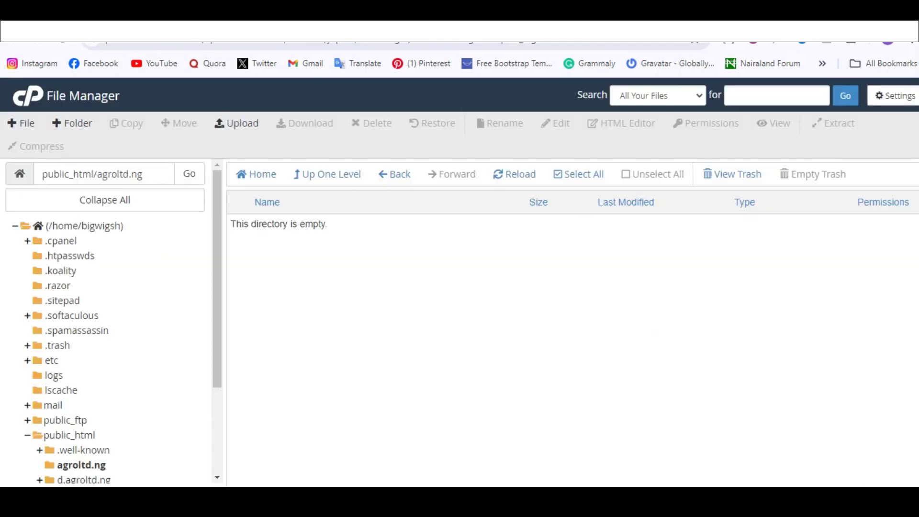
pyautogui.moveTo(143, 174); pyautogui.dragTo(94, 173)
pyautogui.press('BackSpace')
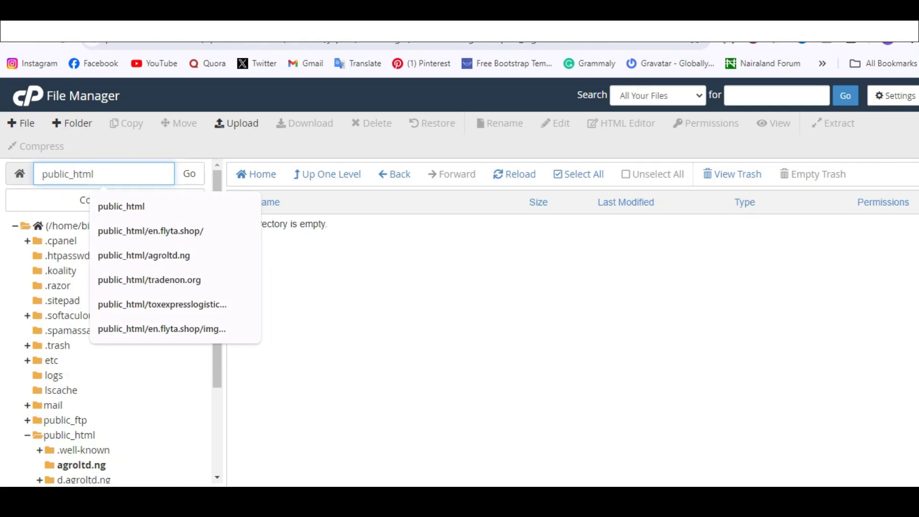
pyautogui.hotkey('ctrl', 'z')
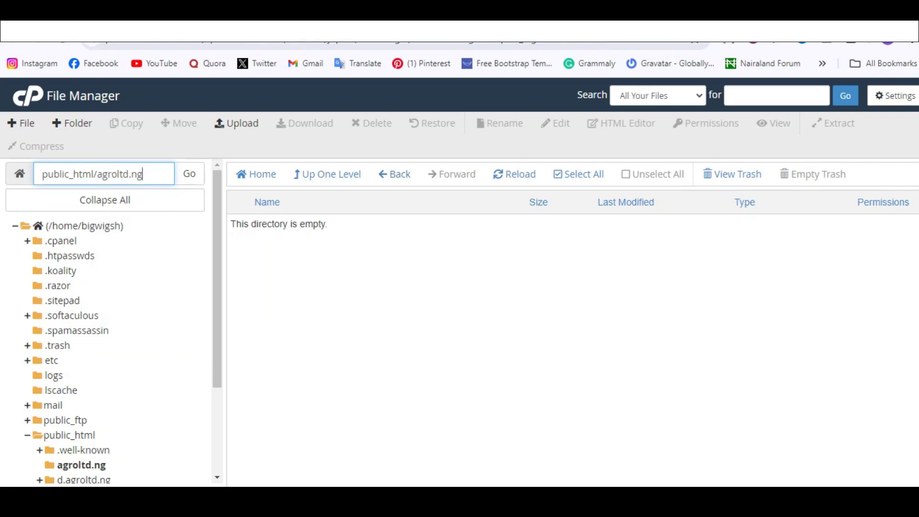
# Collapse public_html in the folder tree, and upload script (2).zip from Downloads into public_html/agroltd.ng, returning to that folder.
pyautogui.click(27, 435)
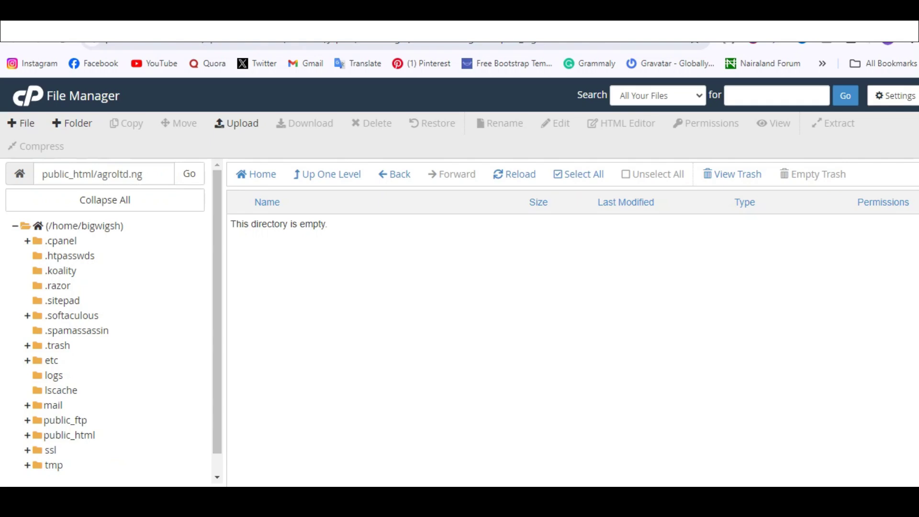
pyautogui.click(236, 123)
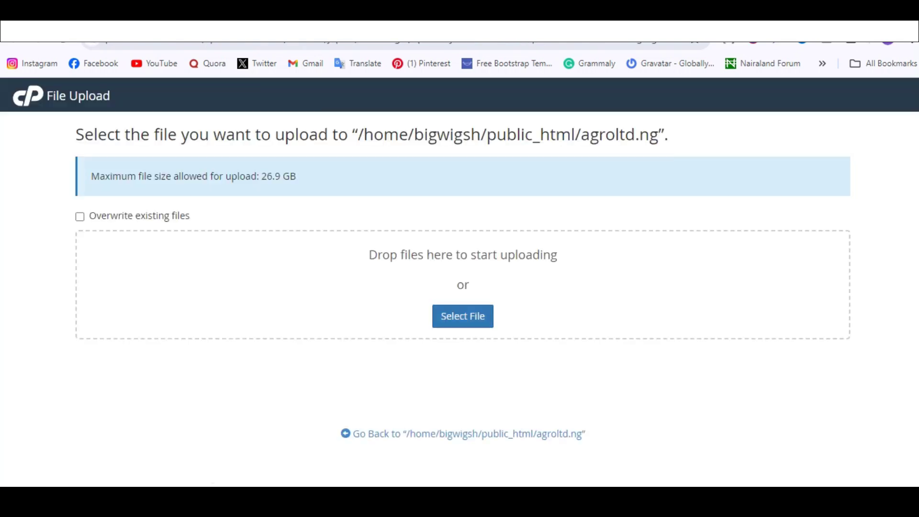
pyautogui.click(462, 316)
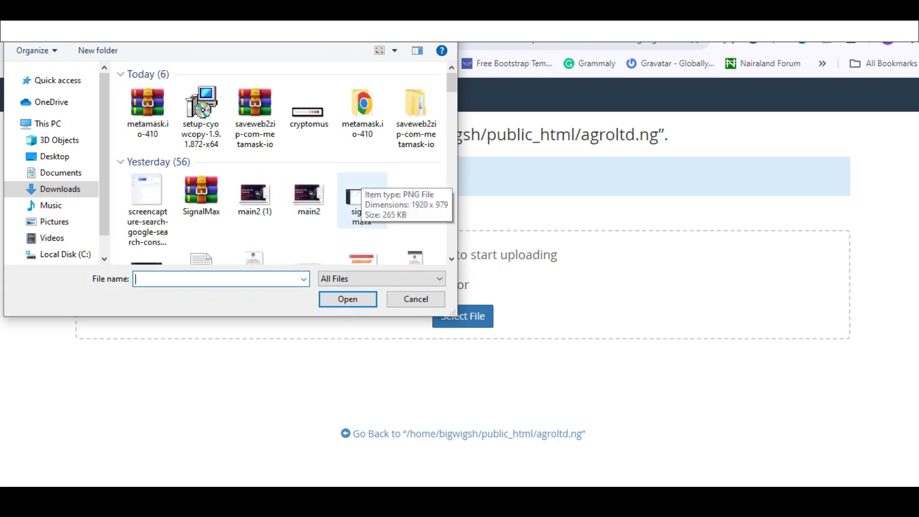
pyautogui.scroll(-1, 359, 186)
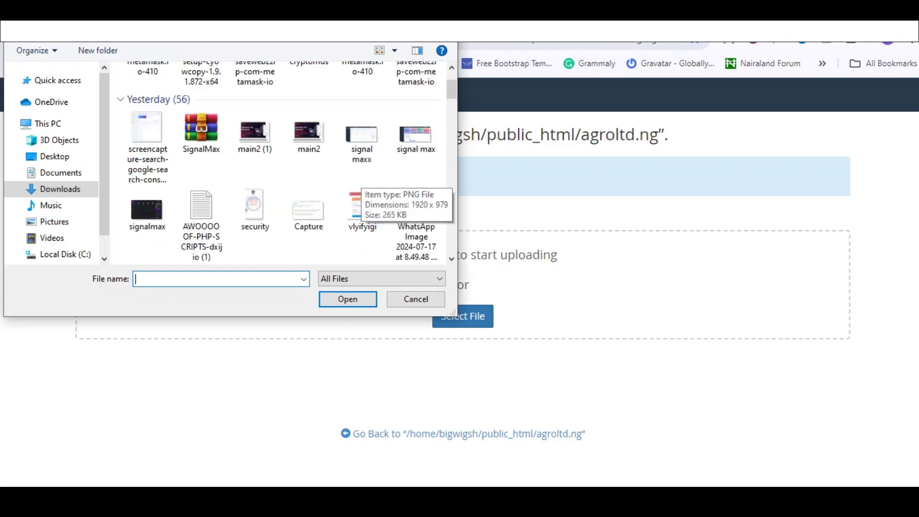
pyautogui.scroll(-1, 359, 187)
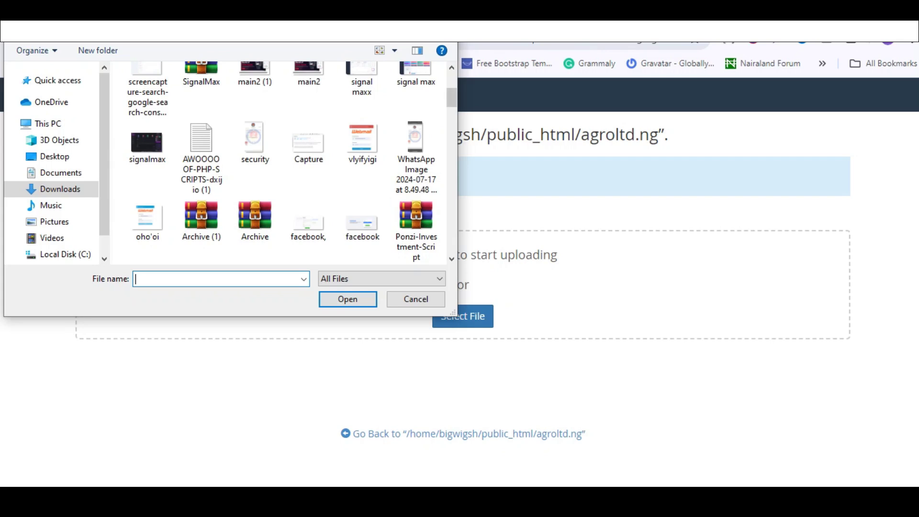
pyautogui.scroll(-3, 283, 162)
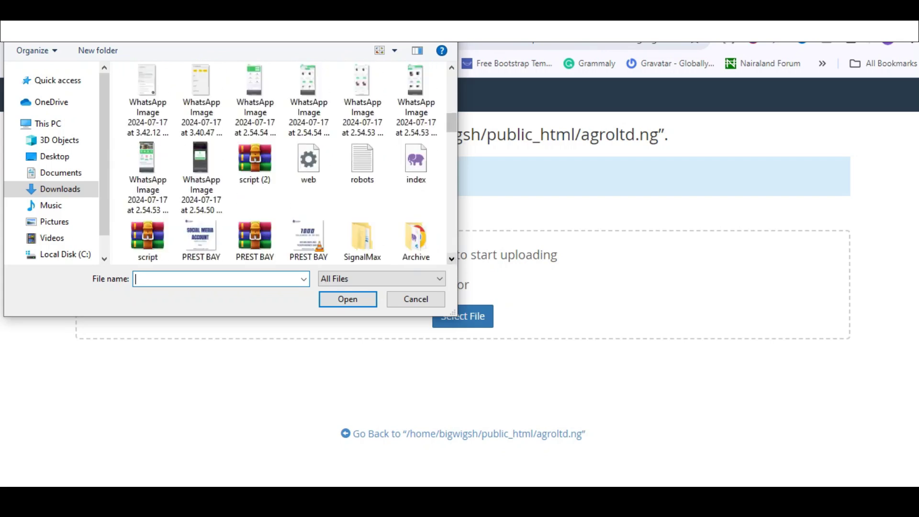
pyautogui.click(254, 163)
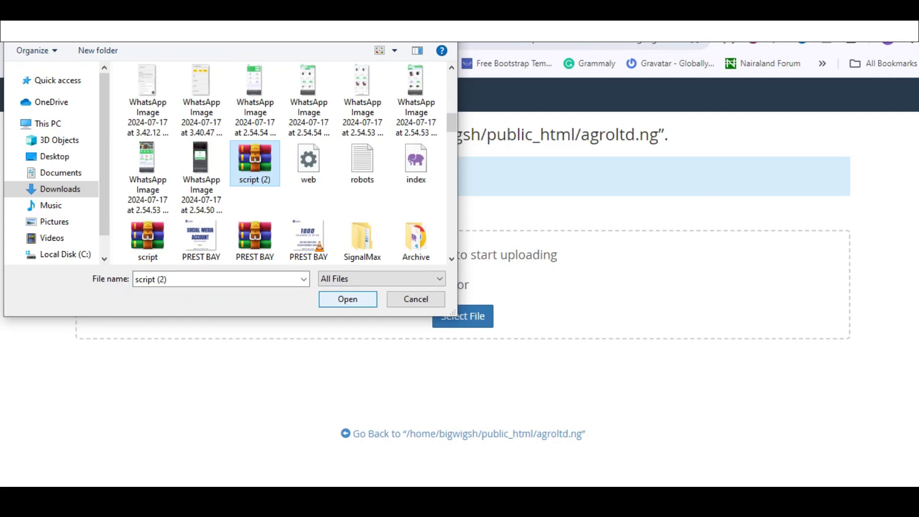
pyautogui.click(348, 298)
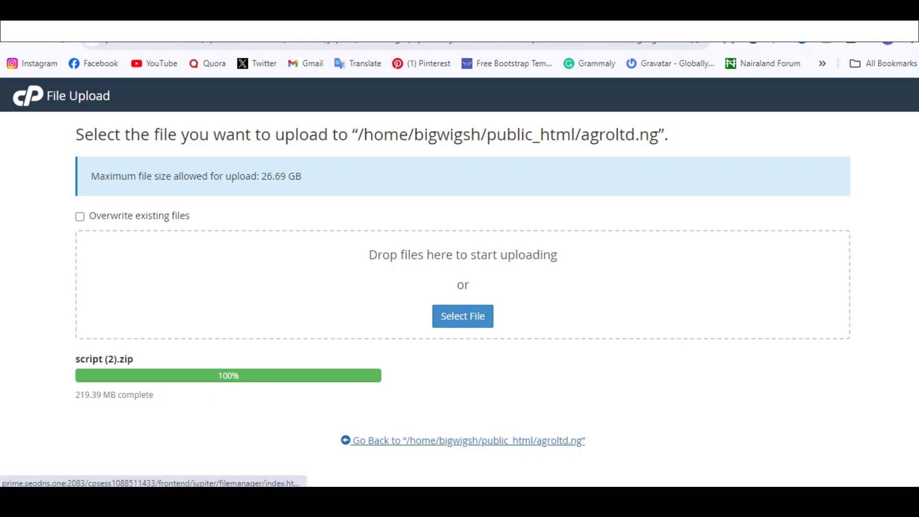
pyautogui.click(463, 441)
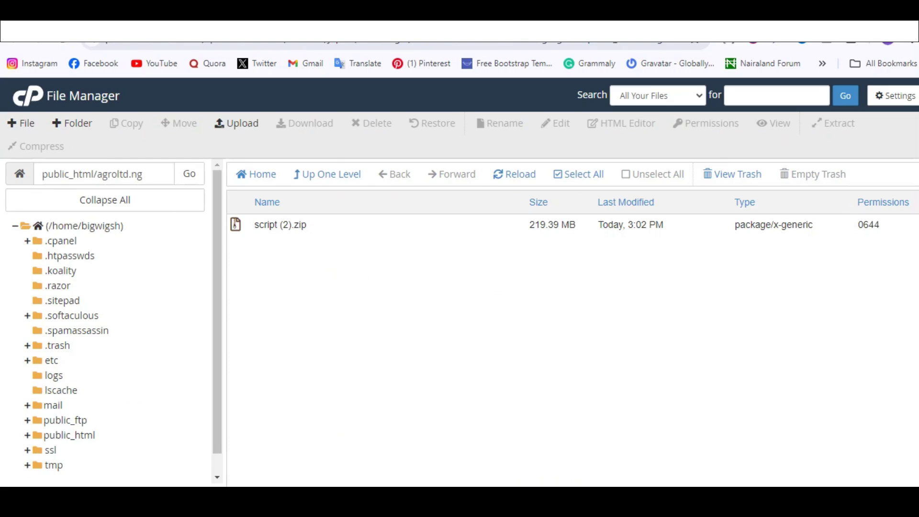
# Extract script (2).zip into /public_html/agroltd.ng, and reload the folder's file list.
pyautogui.click(280, 225)
pyautogui.rightClick(366, 220)
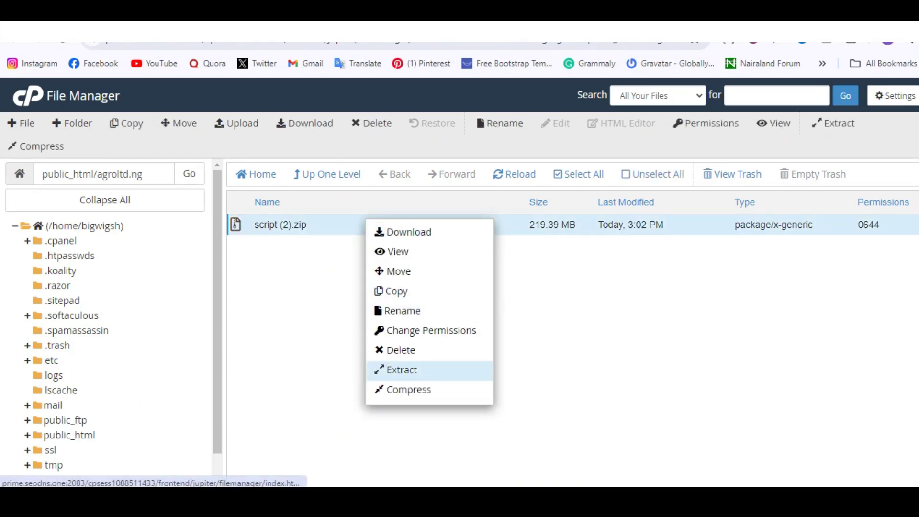
pyautogui.click(402, 369)
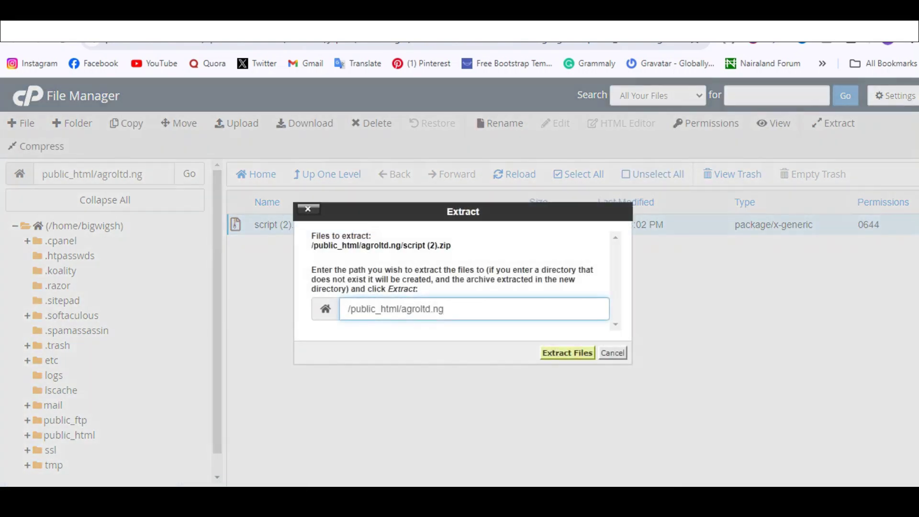
pyautogui.click(568, 352)
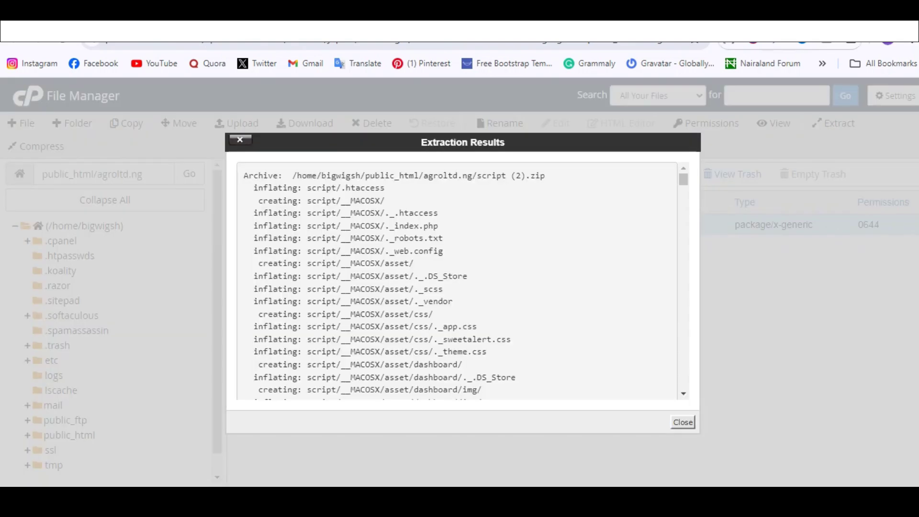
pyautogui.scroll(-10, 458, 281)
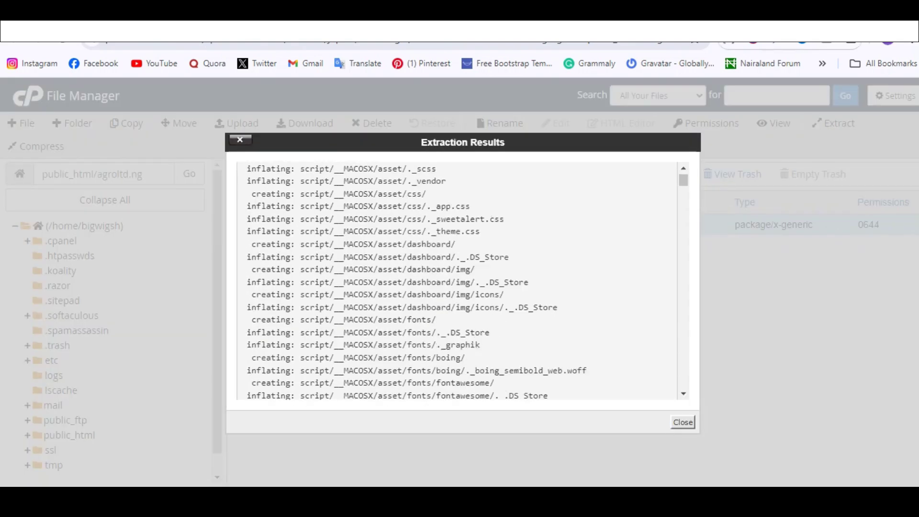
pyautogui.scroll(5, 457, 280)
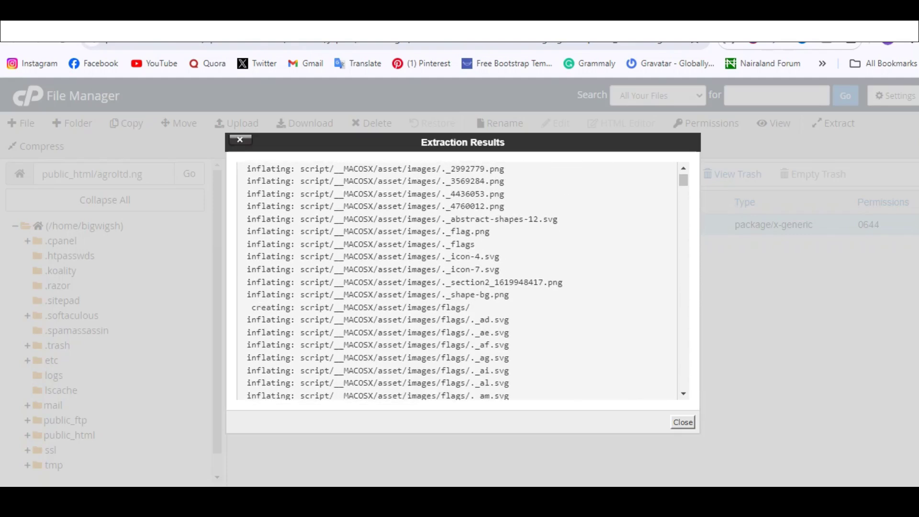
pyautogui.click(683, 421)
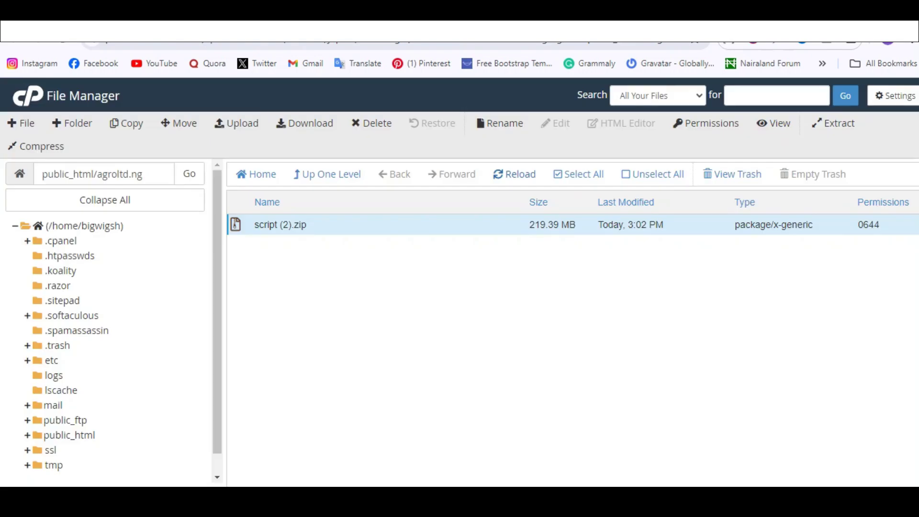
pyautogui.click(514, 174)
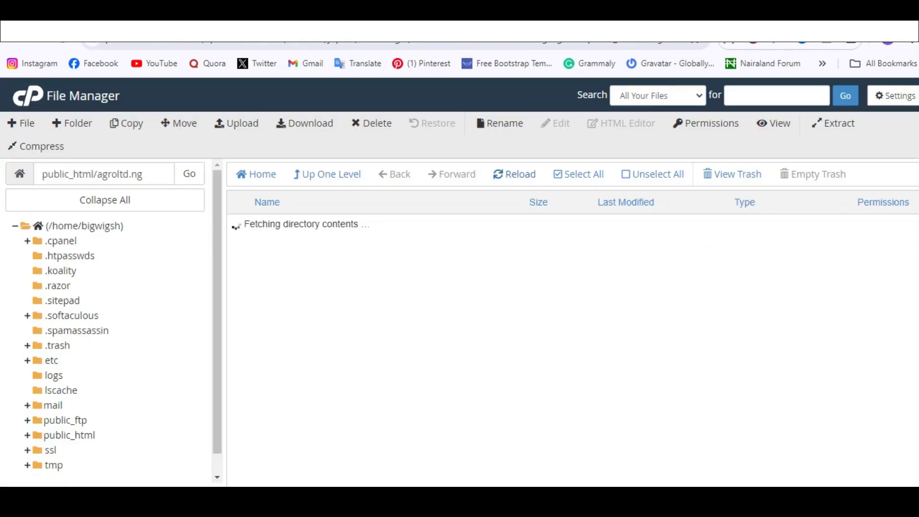